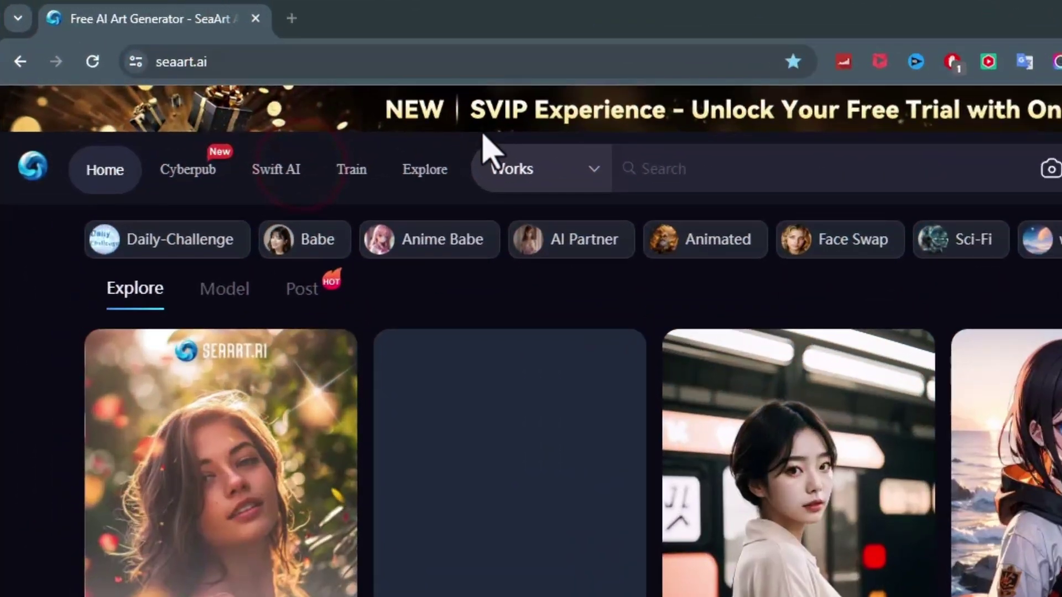
- Search SeaArt for 'Anime boy' and open the teenage boy in a black hoodie
left_click(452, 112)
type("Anim")
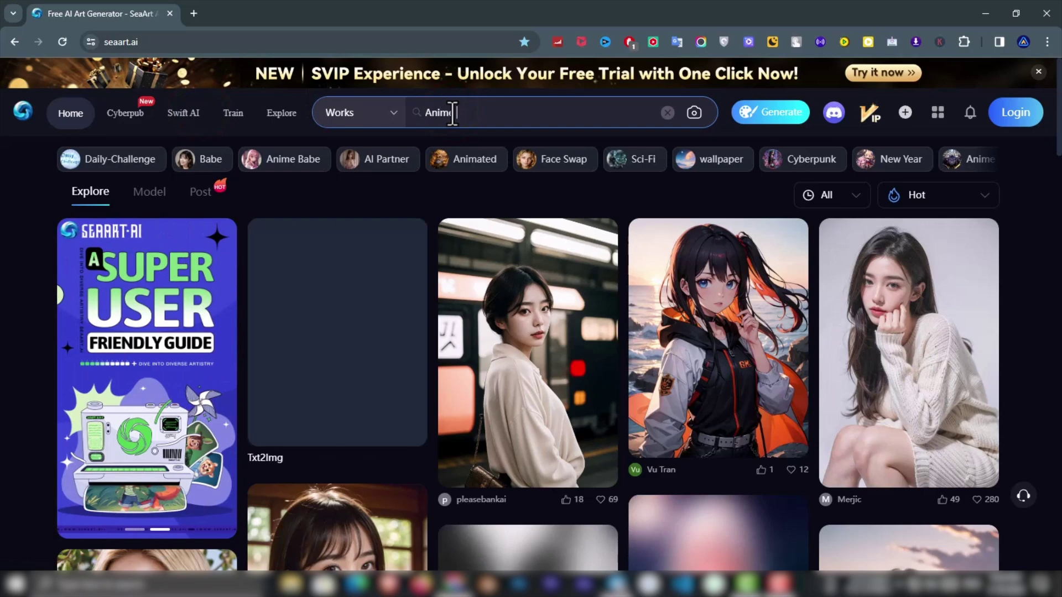
type("e boy")
key("Return")
scroll(1057, 382, "down", 4)
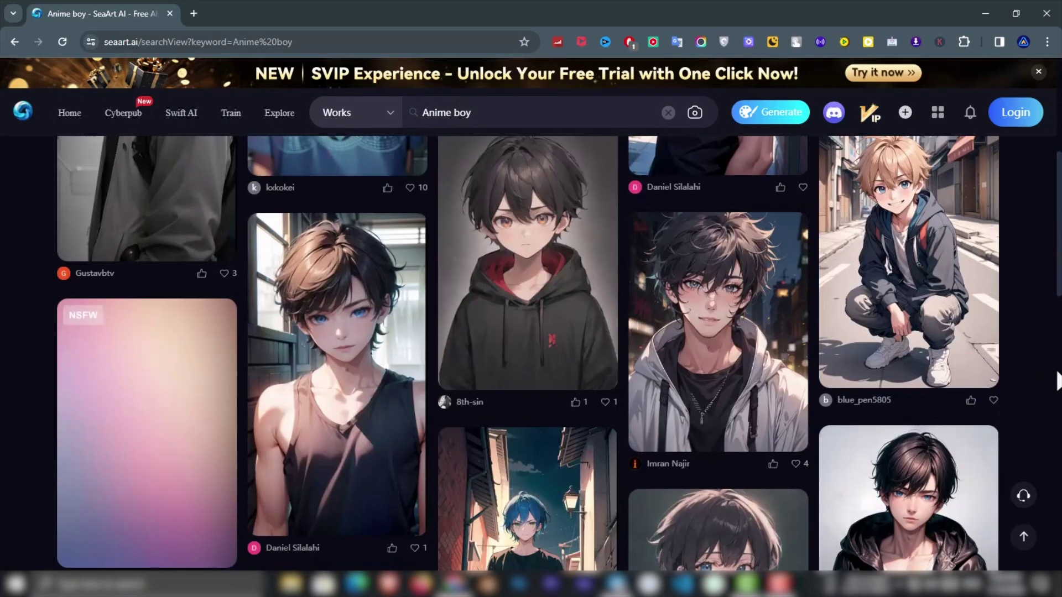
scroll(1058, 382, "down", 3)
scroll(1059, 378, "down", 2)
scroll(1058, 378, "up", 4)
scroll(1058, 377, "up", 2)
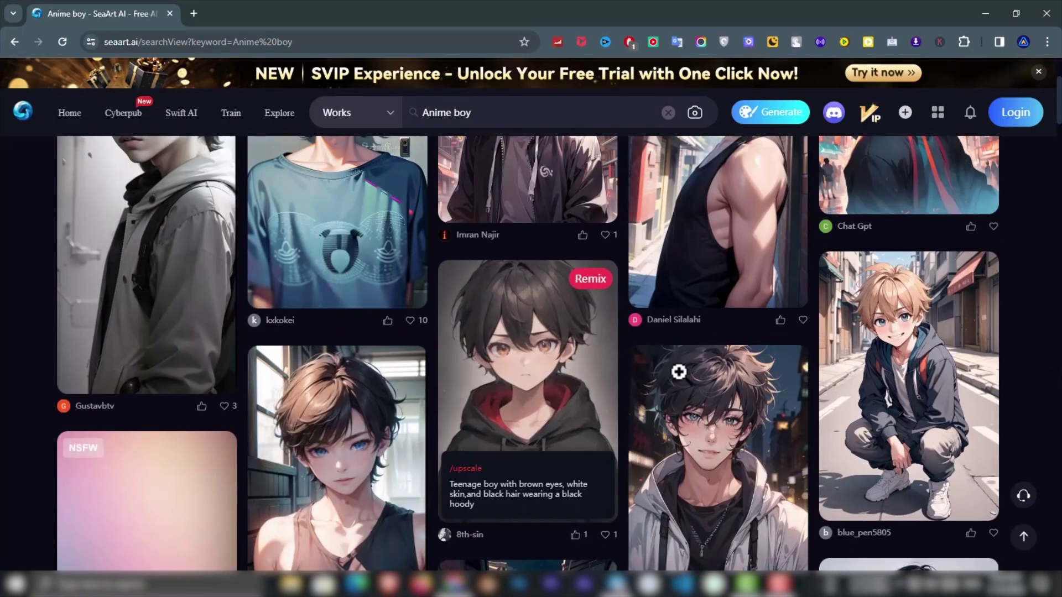
left_click(536, 373)
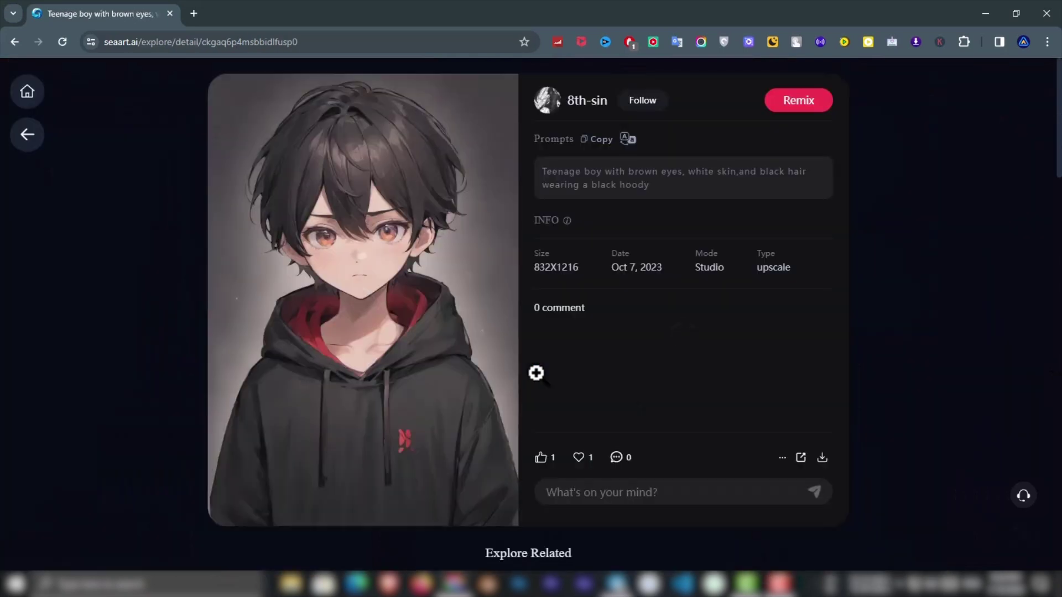
- Save the boy image to Downloads and open Photopea from the Tools bookmark in a new tab
right_click(345, 264)
left_click(419, 298)
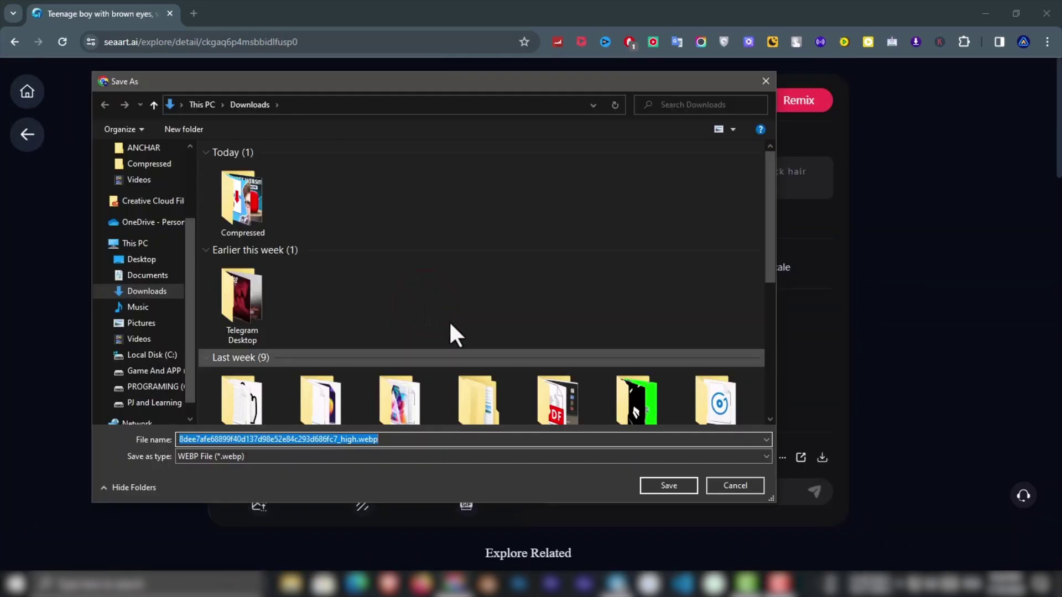
left_click(660, 484)
left_click(196, 15)
left_click(370, 66)
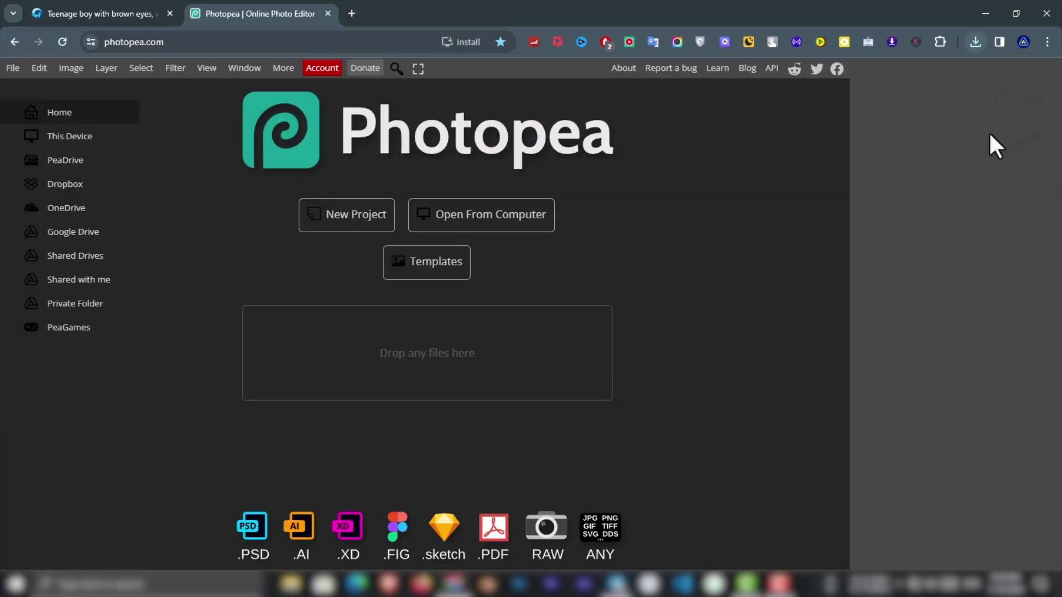
- Bring the downloaded boy image into Photopea and select him with Quick Selection and Select Subject
left_click(749, 268)
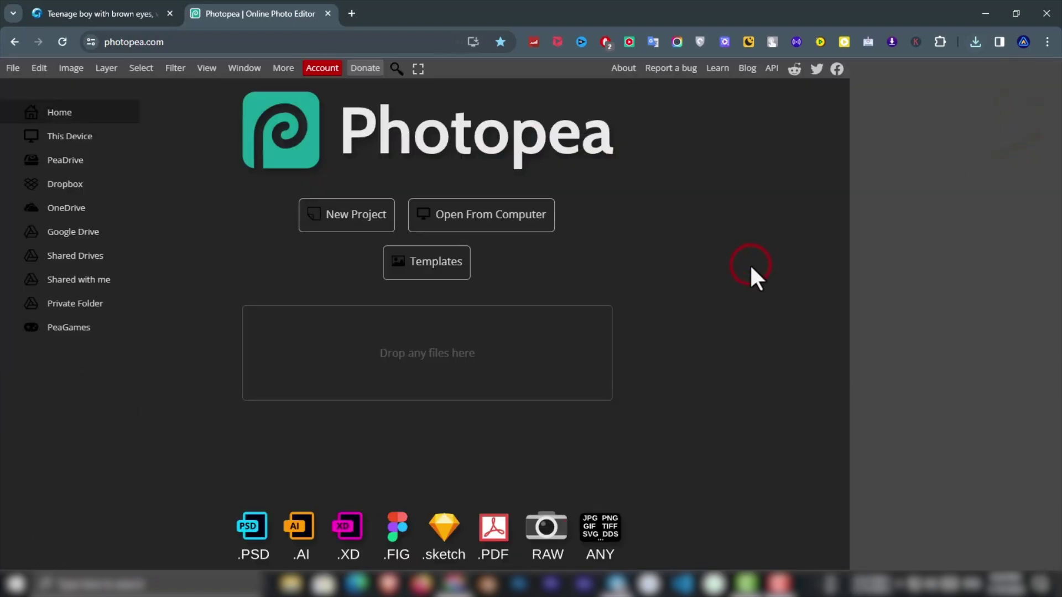
left_click(975, 42)
left_click_drag(842, 116, 514, 270)
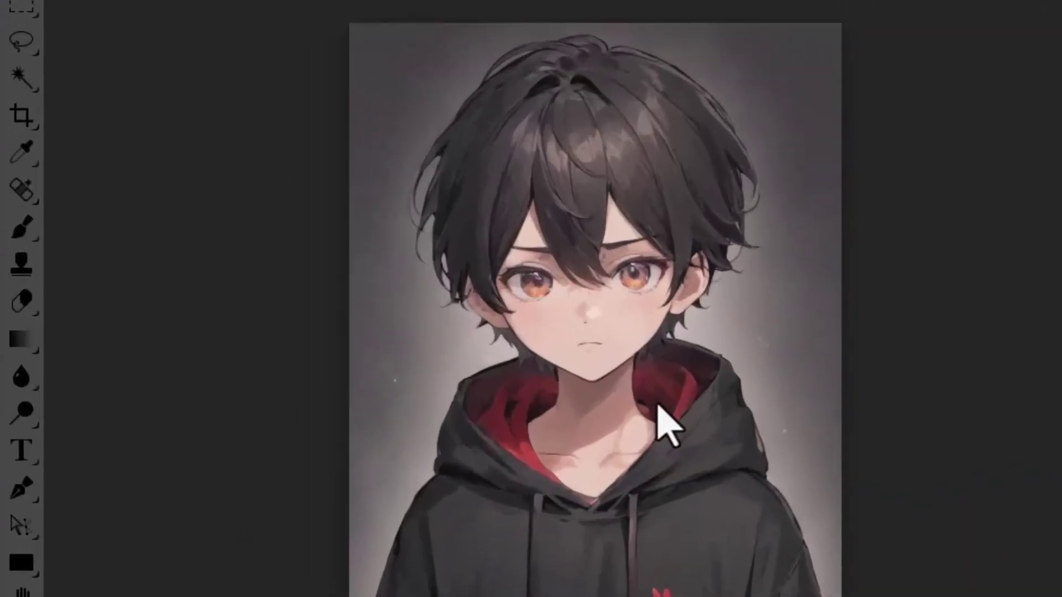
right_click(29, 39)
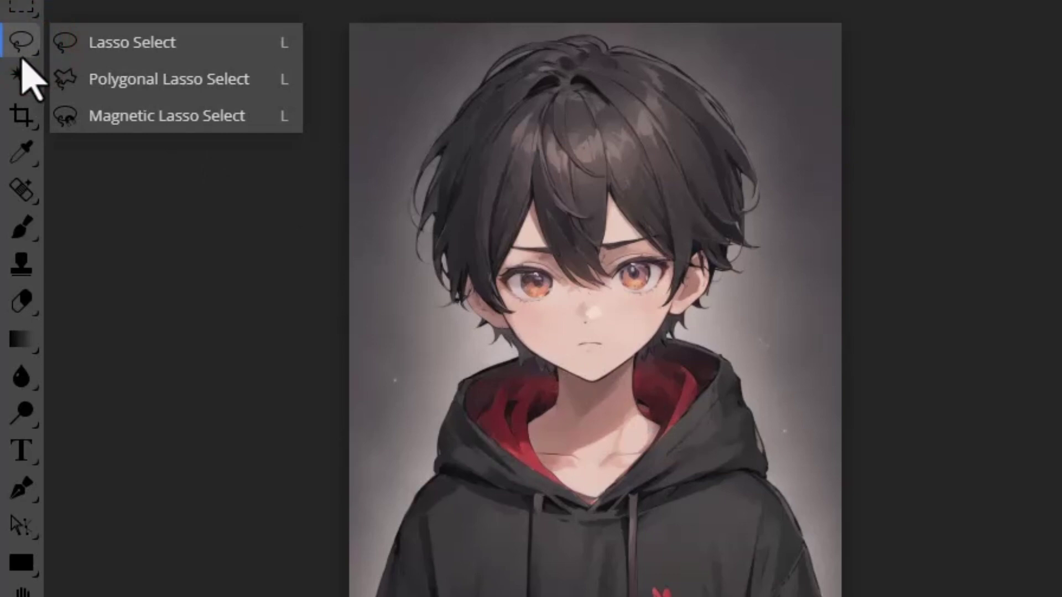
right_click(23, 76)
left_click(149, 120)
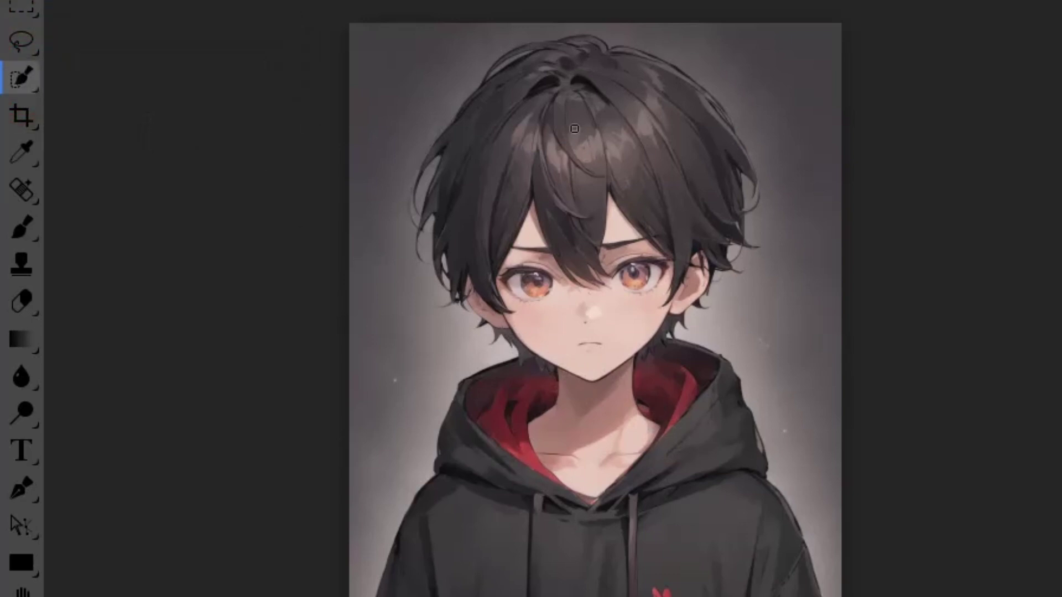
left_click_drag(574, 128, 574, 224)
scroll(411, 361, "up", 2)
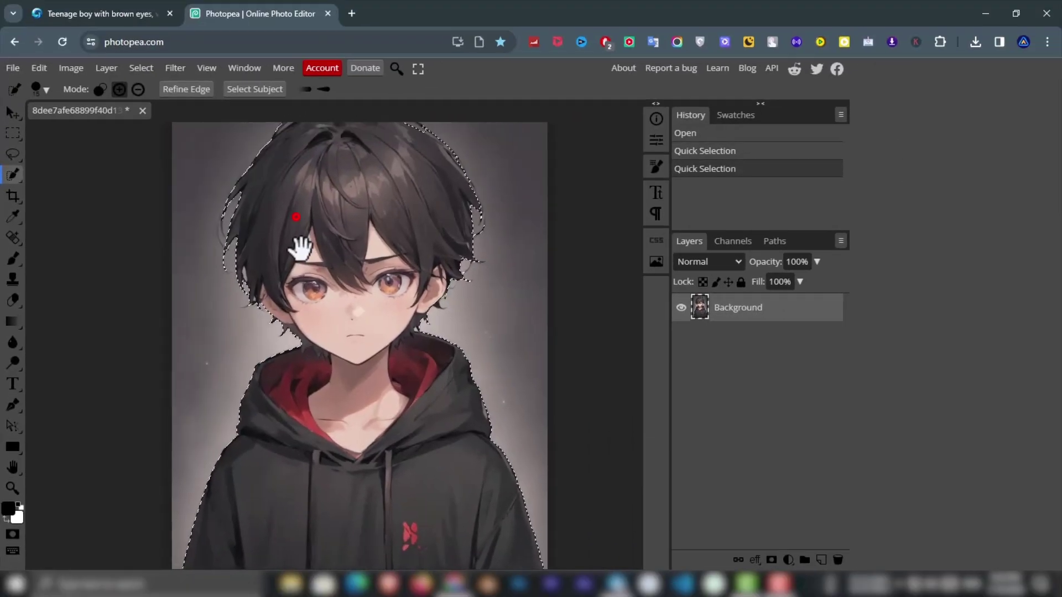
left_click_drag(295, 218, 303, 311)
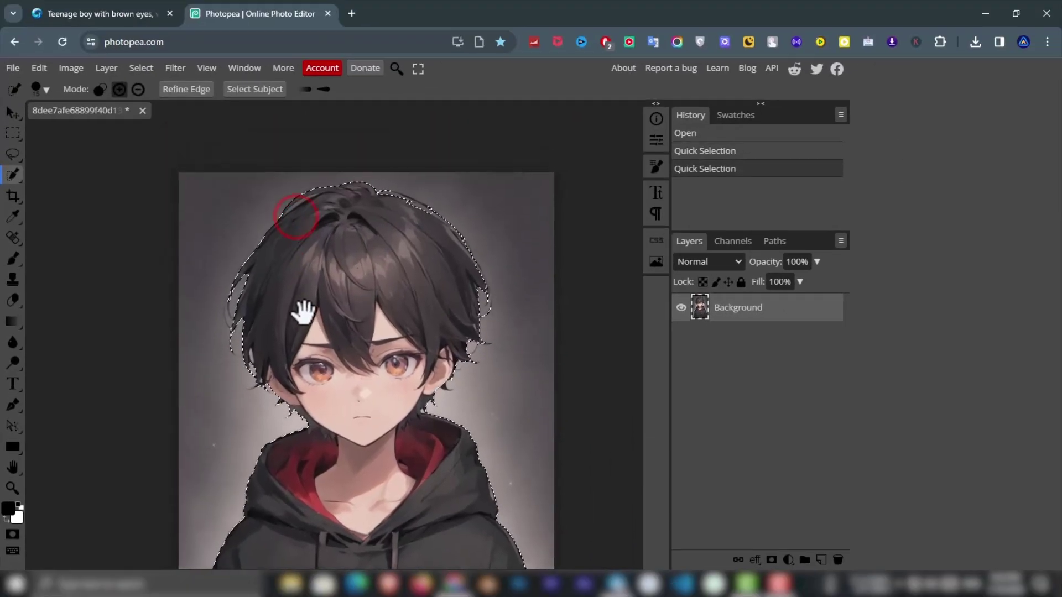
scroll(406, 208, "up", 3)
scroll(405, 208, "up", 3)
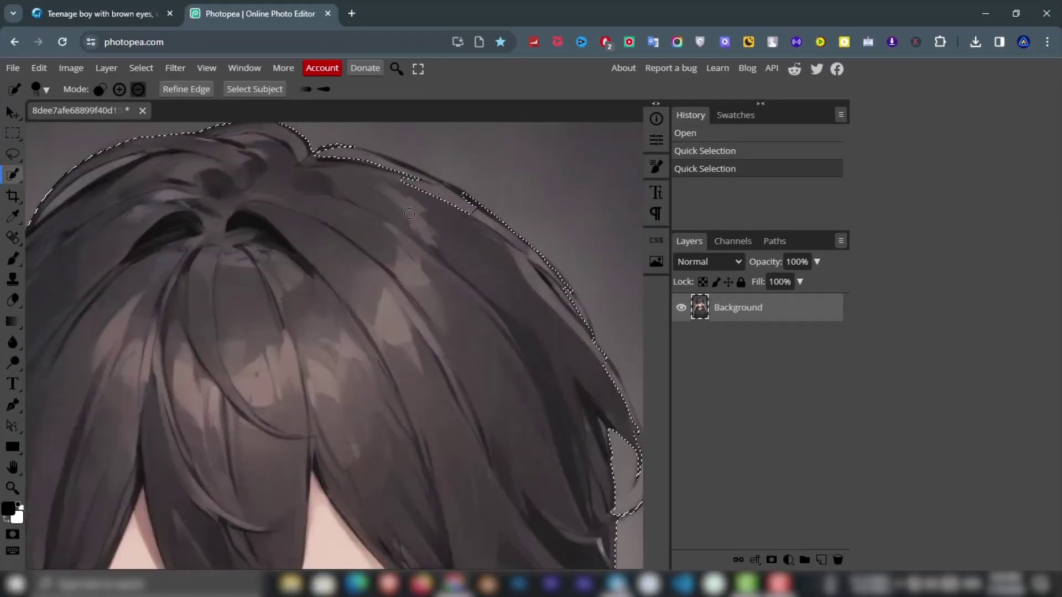
scroll(405, 207, "up", 1)
left_click(249, 89)
scroll(348, 201, "down", 3)
scroll(347, 201, "down", 2)
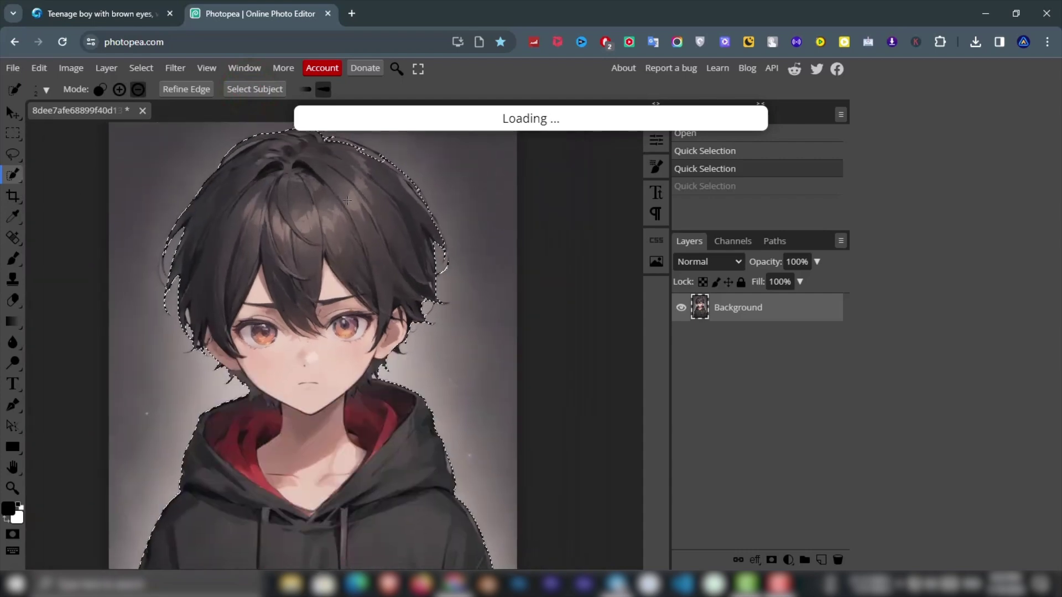
scroll(347, 201, "down", 1)
- Copy the boy onto a new layer, hide the Background, and deselect
key("ctrl+j")
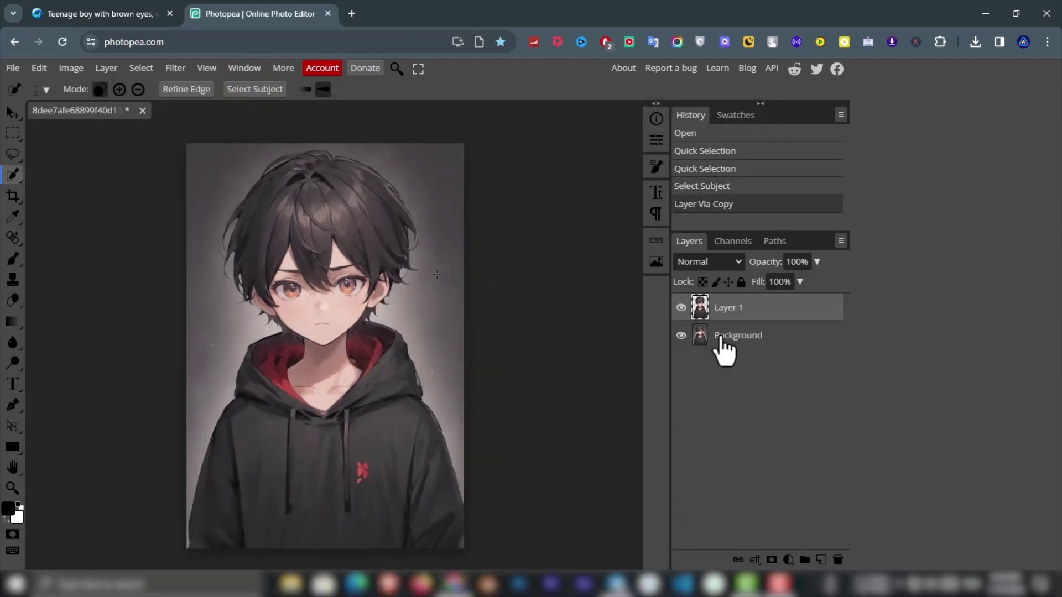
left_click(721, 337, "ctrl")
key("ctrl+d")
left_click(681, 336)
- Export the cutout as a PNG named 'Boy'
left_click(12, 68)
mouse_move(37, 262)
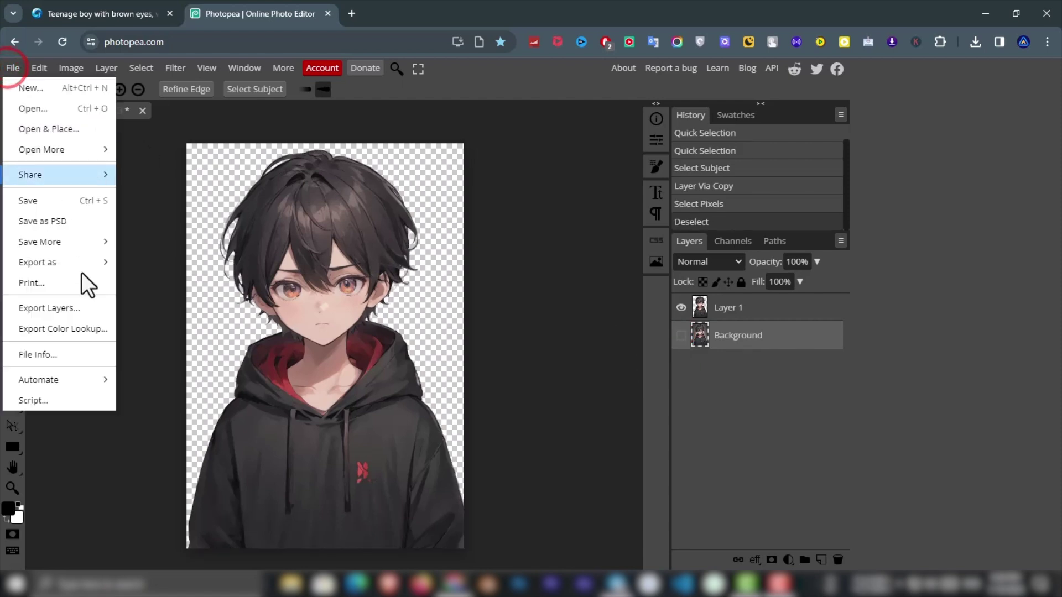
left_click(178, 263)
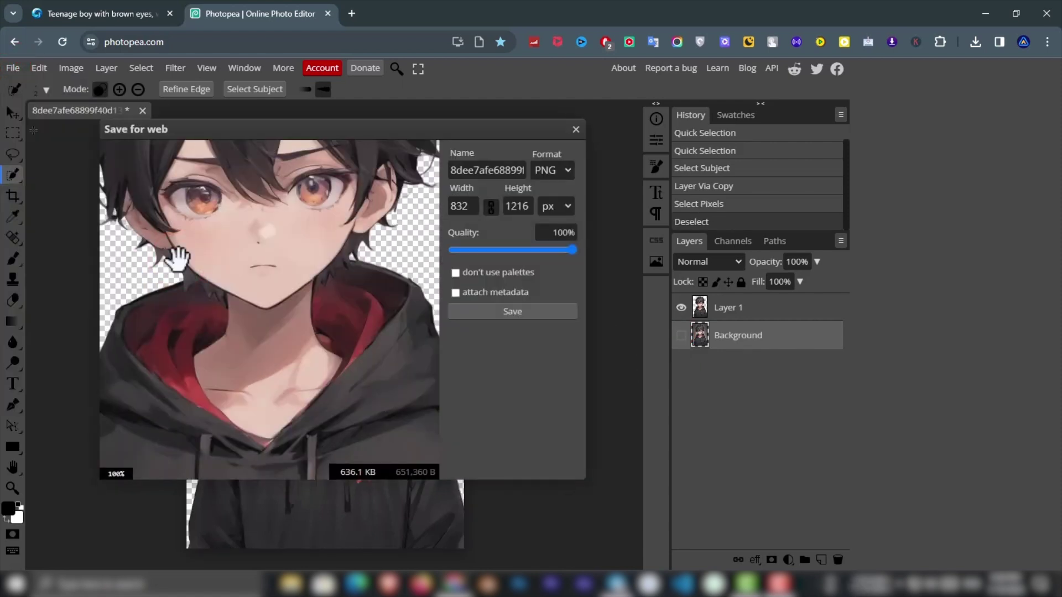
left_click(521, 170)
type("Boy")
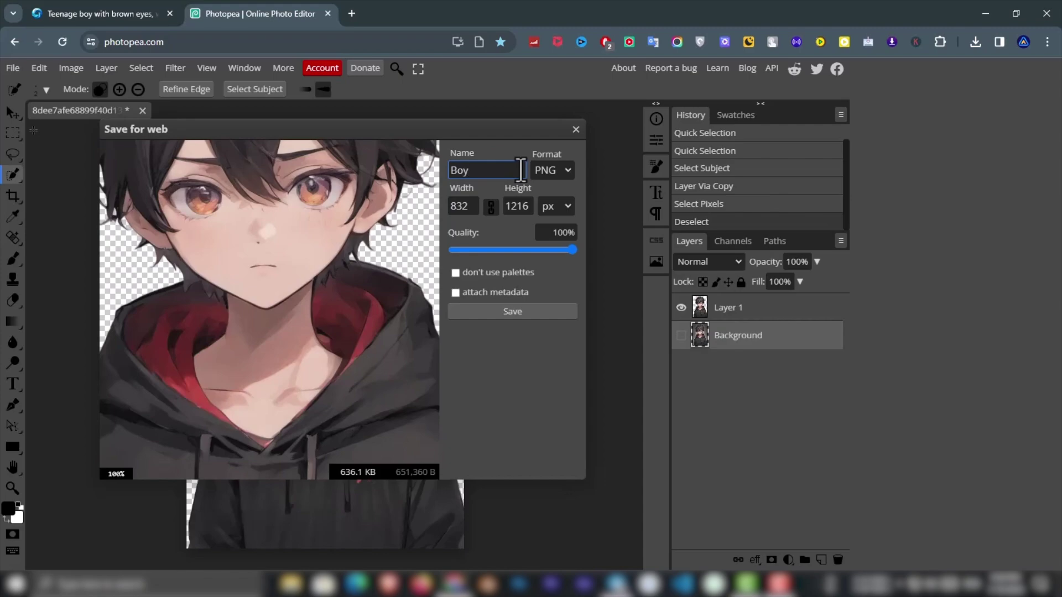
left_click(514, 313)
left_click(531, 174)
- Back in SeaArt, replace the search with 'gaming room'
left_click(92, 14)
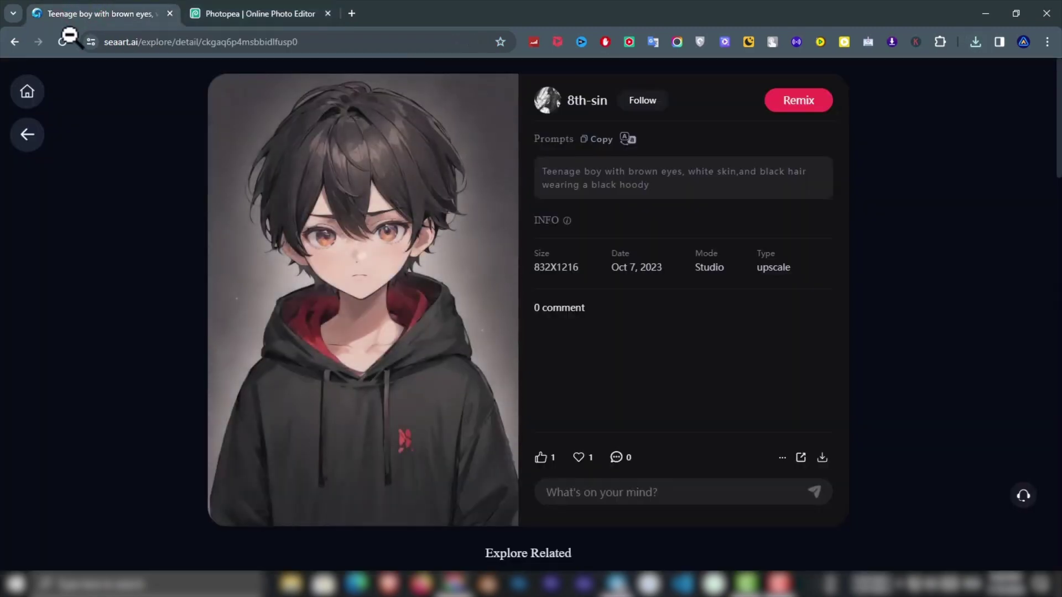
left_click(27, 139)
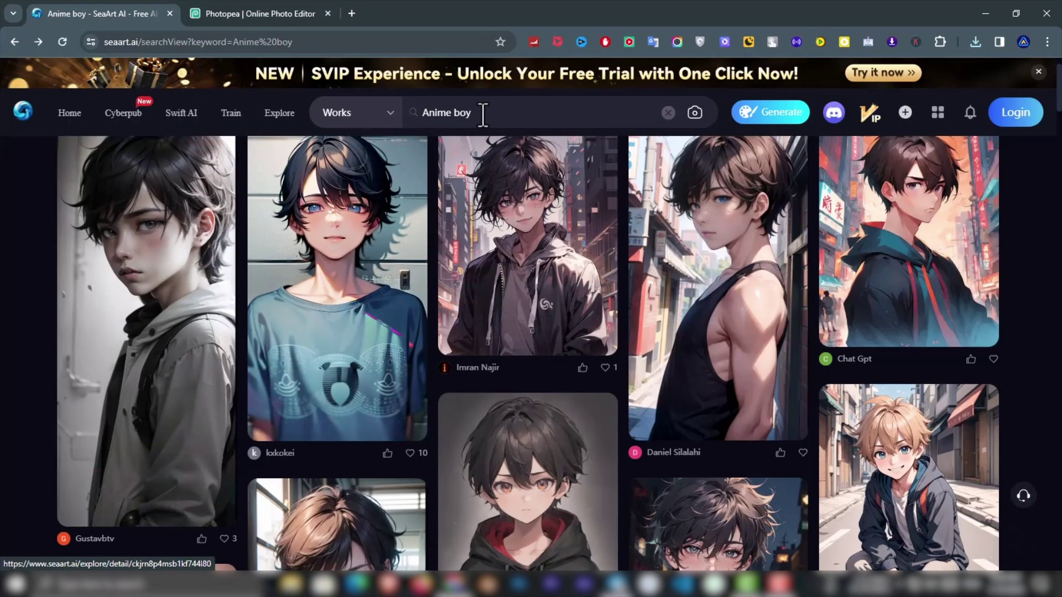
left_click(482, 114)
type("gaming room")
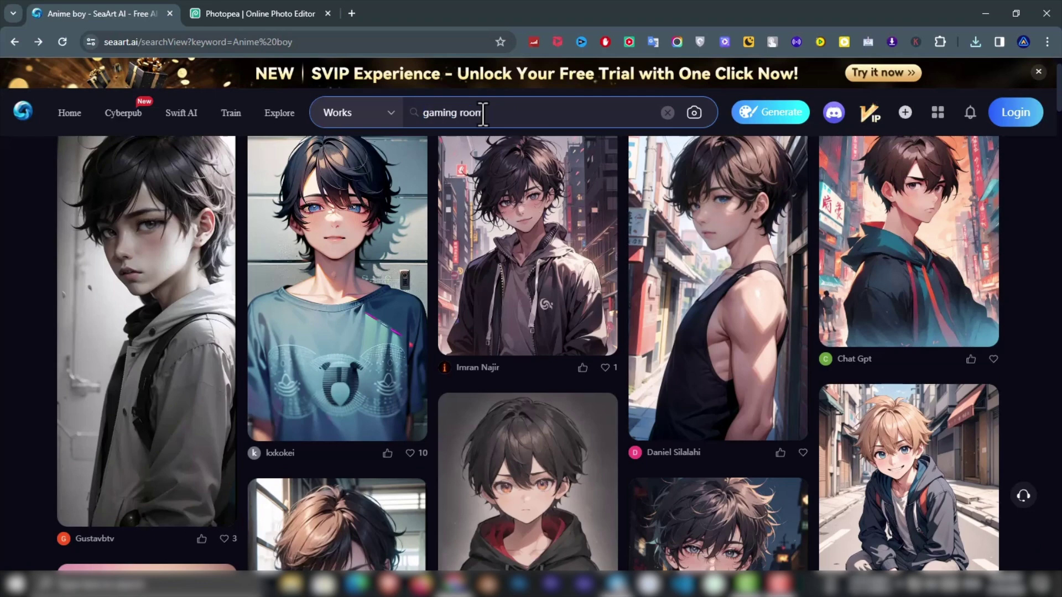
key("Return")
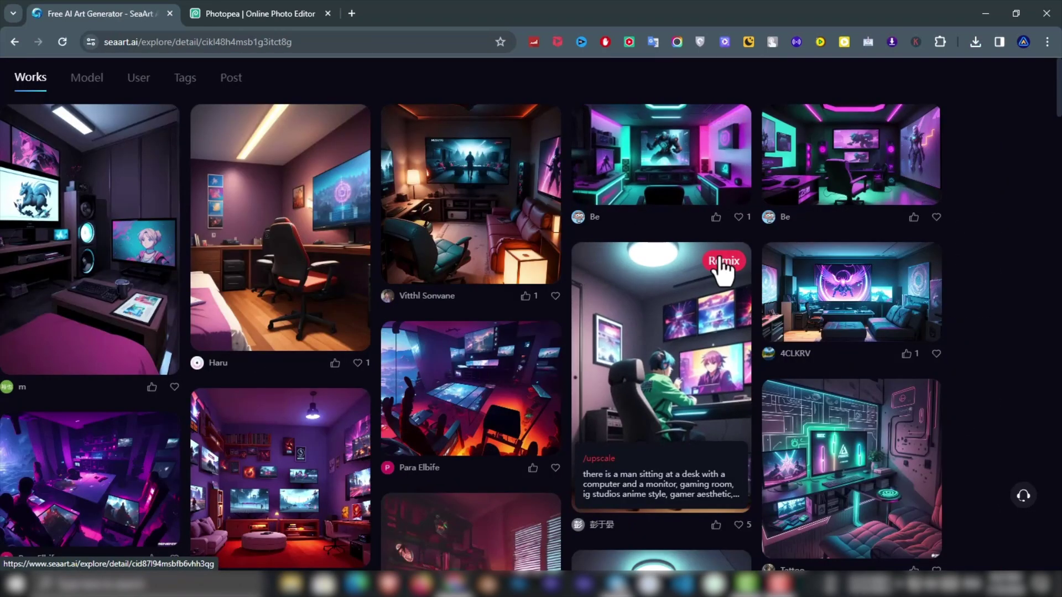
- Save the neon robot gaming room image and view it full-screen
left_click(718, 266)
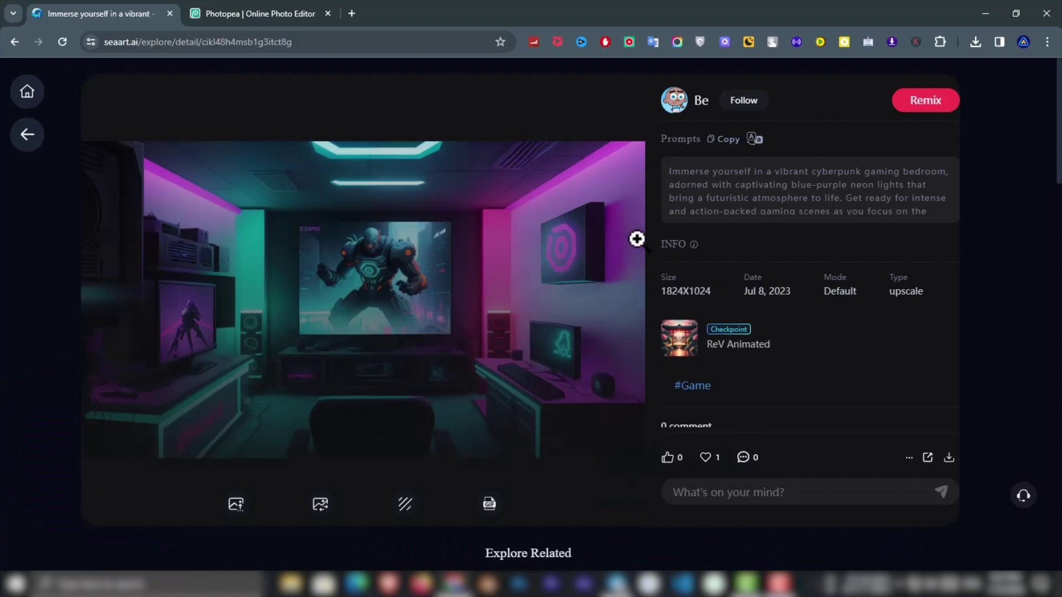
right_click(328, 292)
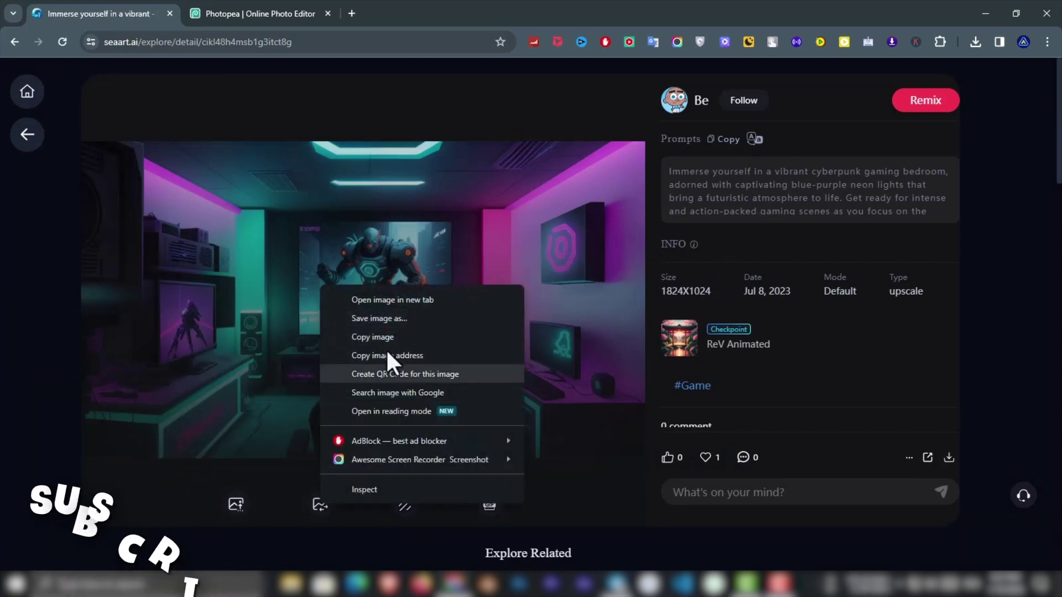
left_click(395, 319)
left_click(656, 486)
left_click(532, 188)
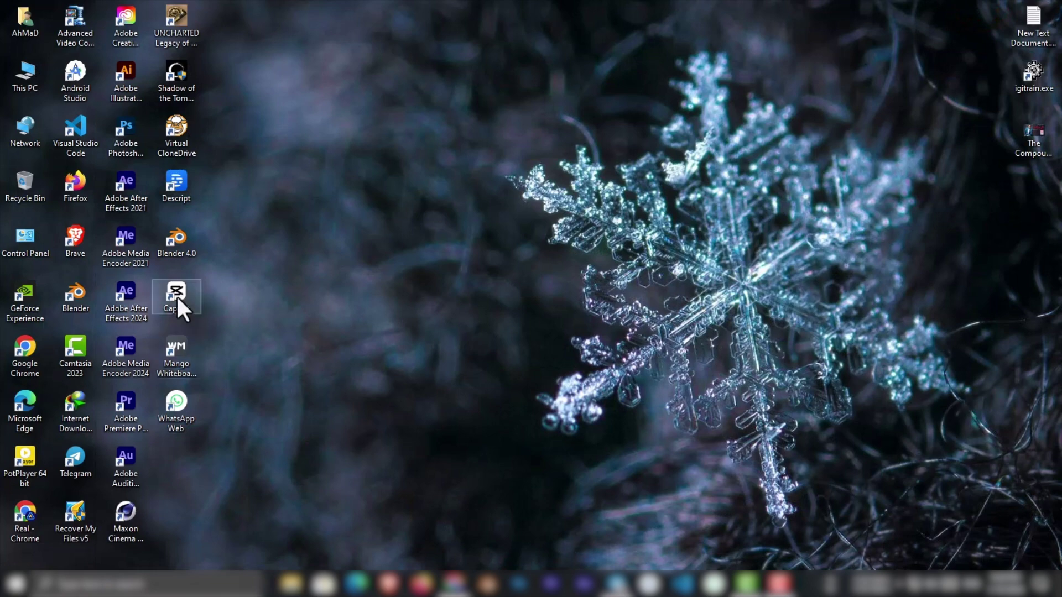
- Launch CapCut, start a new project, and import the neon room and Boy images
double_click(176, 294)
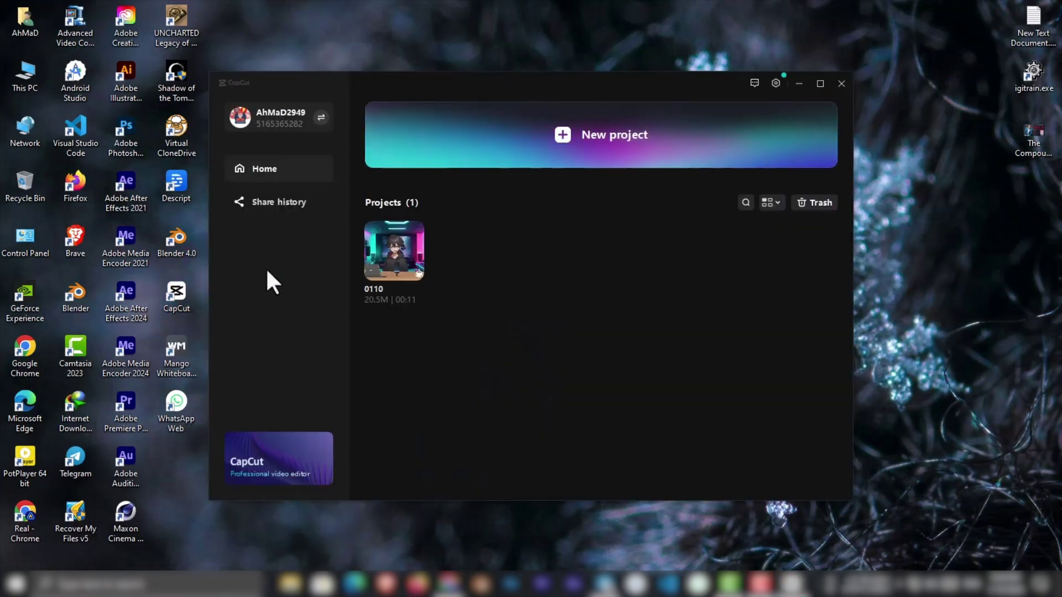
left_click(581, 142)
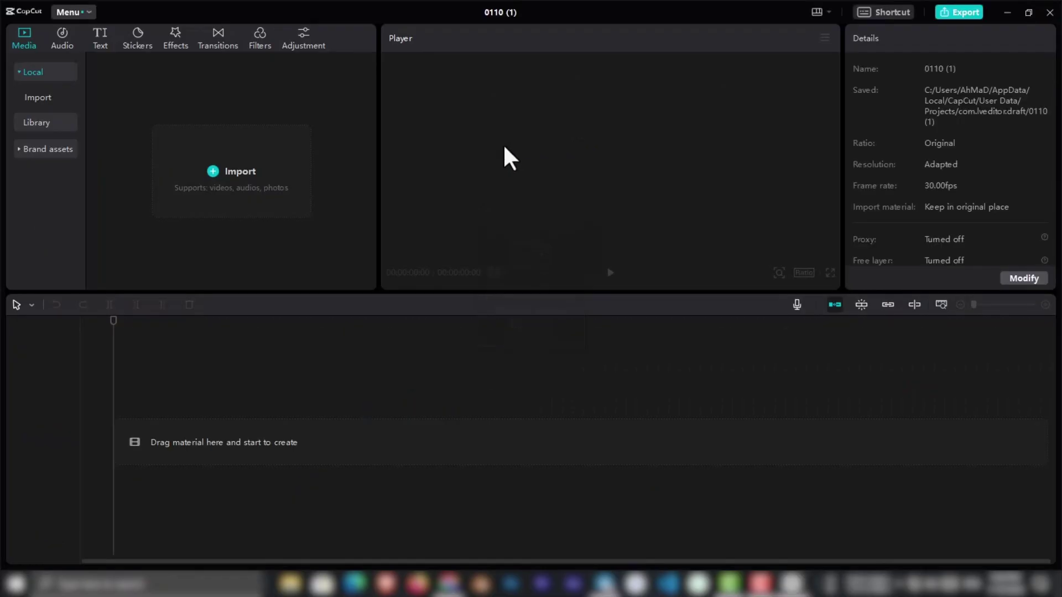
left_click(241, 171)
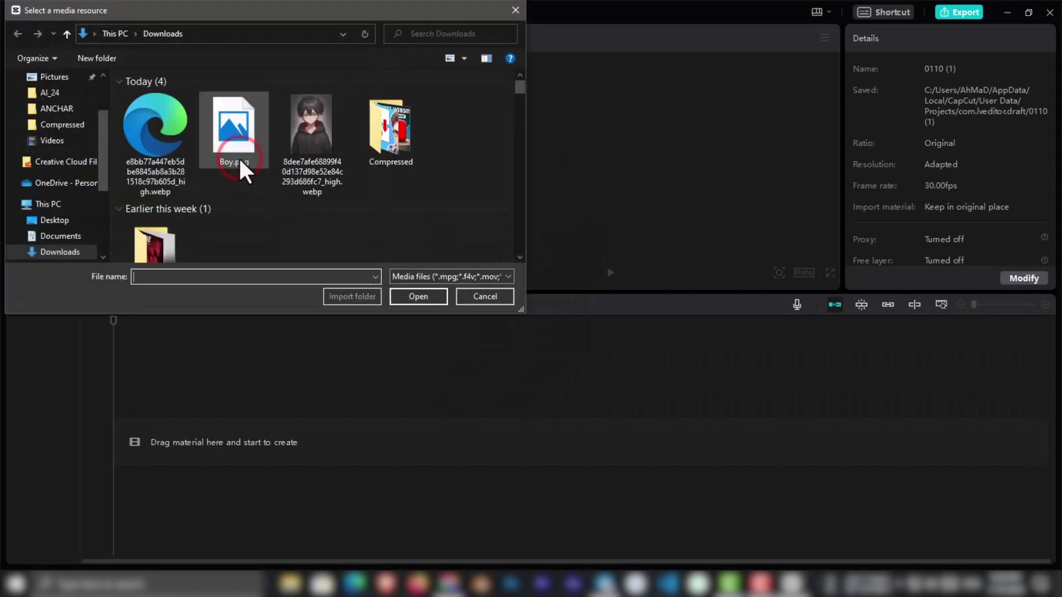
left_click(173, 156)
left_click(234, 133, "ctrl")
left_click(418, 296)
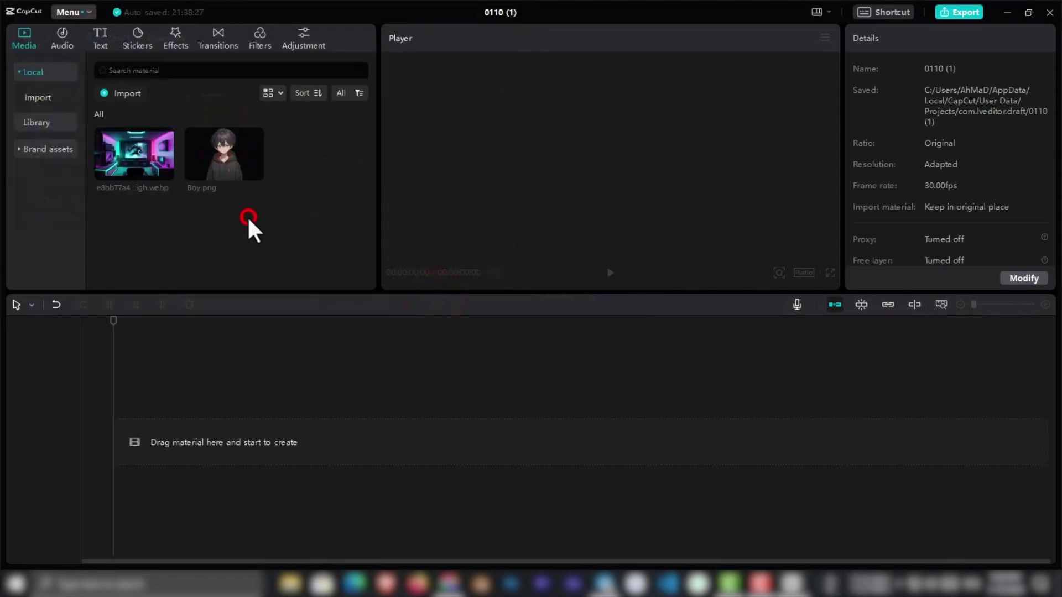
- Place the neon room image on the timeline and extend it to 12:08
left_click_drag(133, 153, 95, 441)
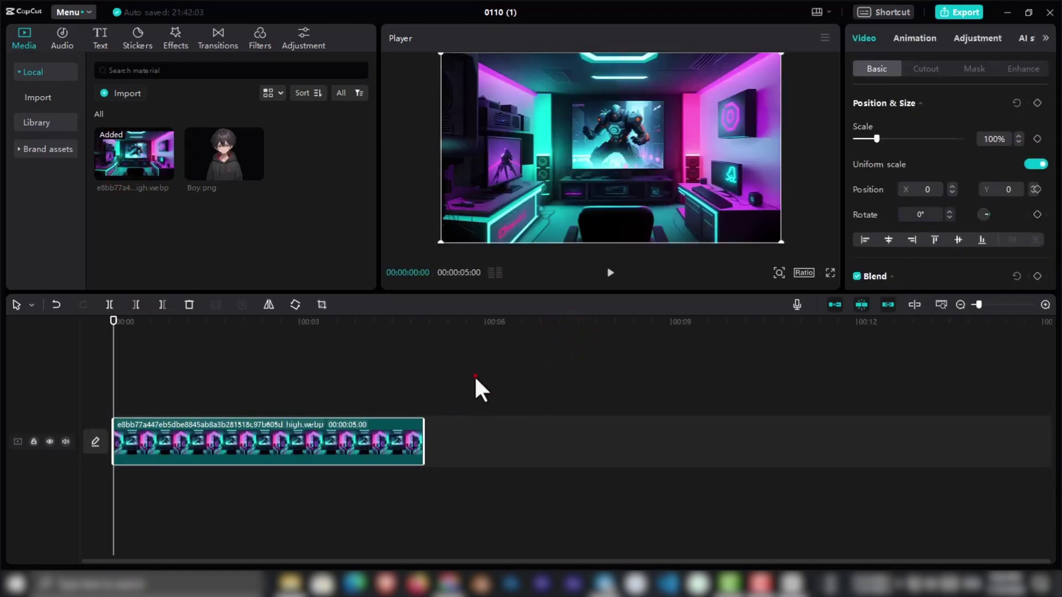
left_click(415, 323)
left_click_drag(428, 477, 874, 471)
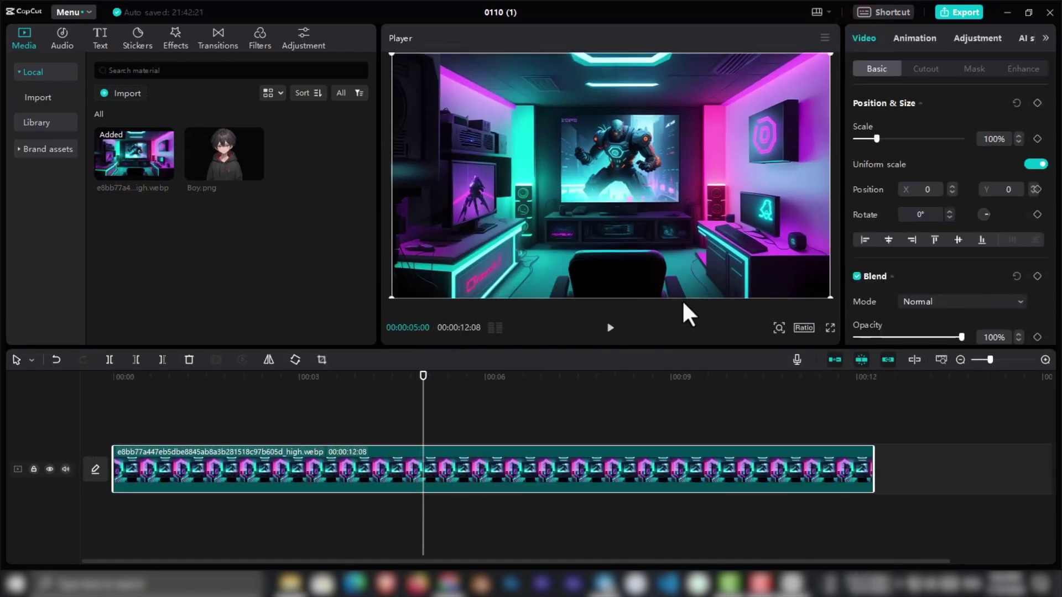
- Search Google Images for 'table png' and copy the wooden writing table picture
left_click(215, 169)
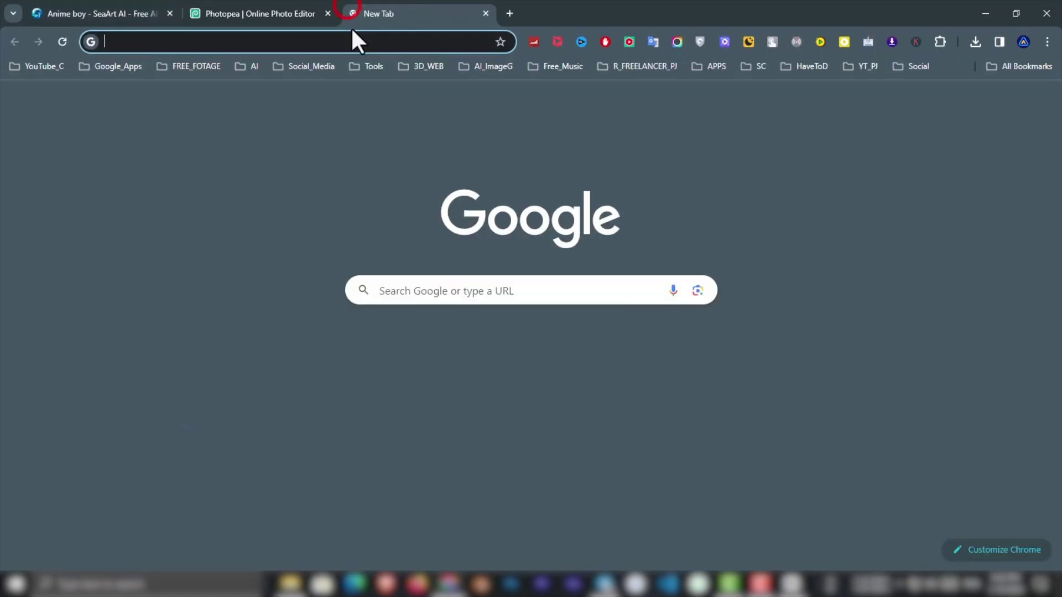
left_click(406, 290)
type("table png")
key("Return")
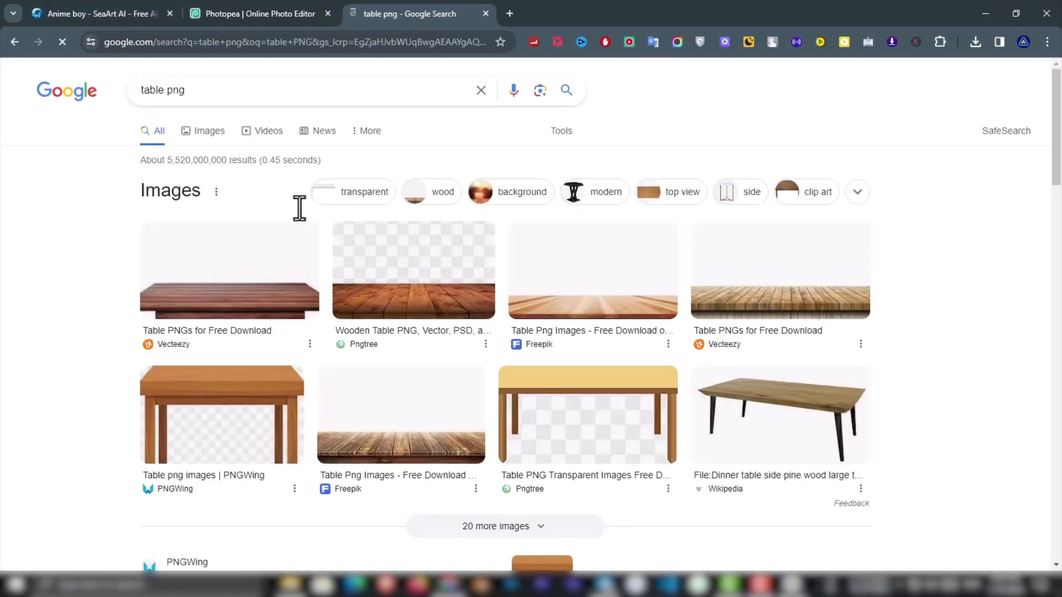
left_click(203, 135)
scroll(1024, 285, "down", 4)
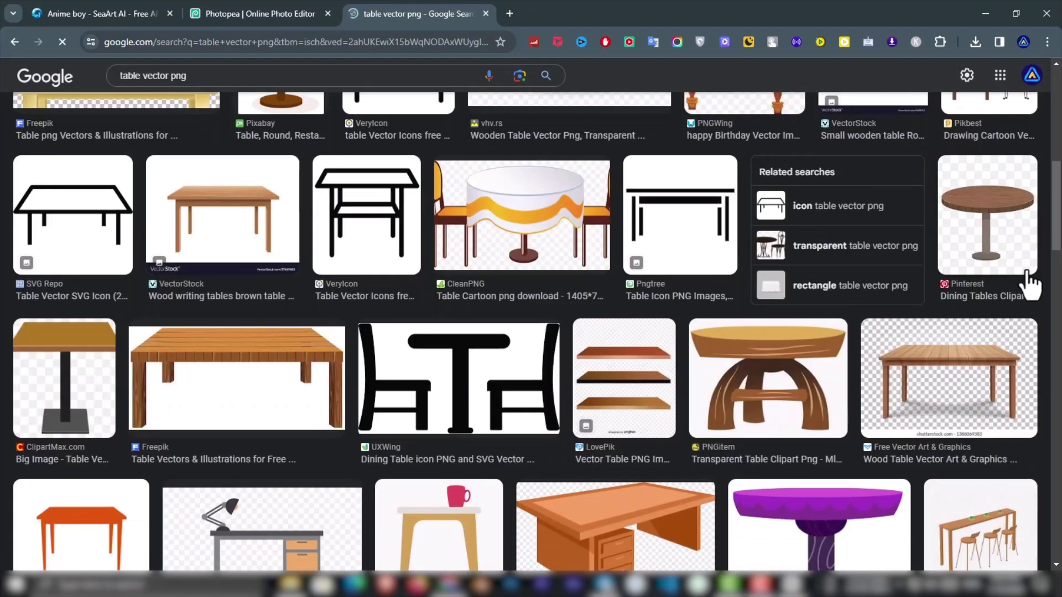
left_click(239, 222)
left_click(471, 276)
scroll(470, 275, "up", 2)
right_click(789, 200)
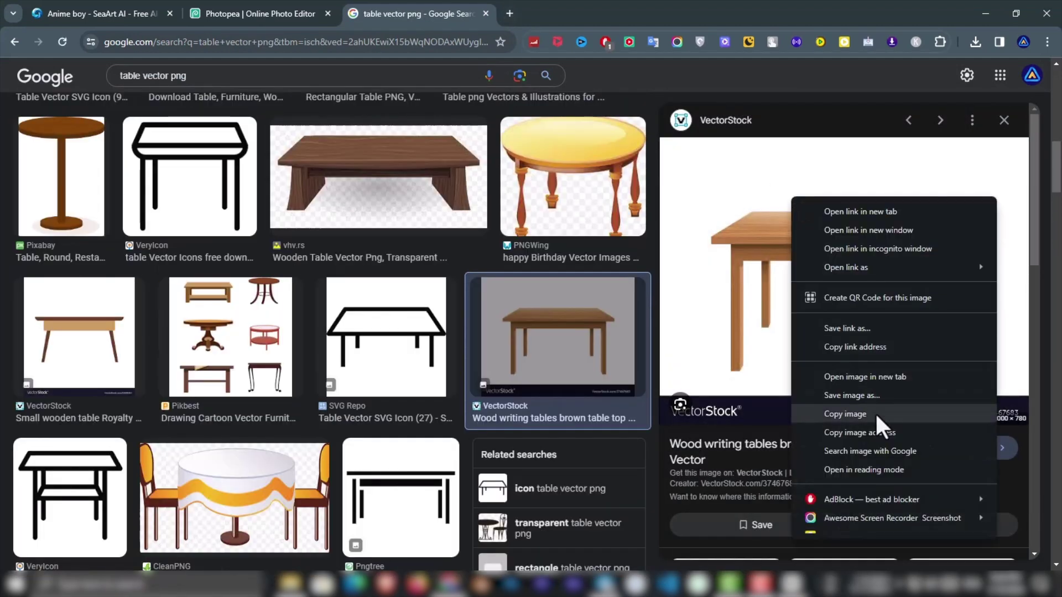
left_click(876, 412)
- Paste the copied table into a new blank Photopea canvas
left_click(507, 13)
left_click(249, 13)
left_click(13, 67)
left_click(33, 86)
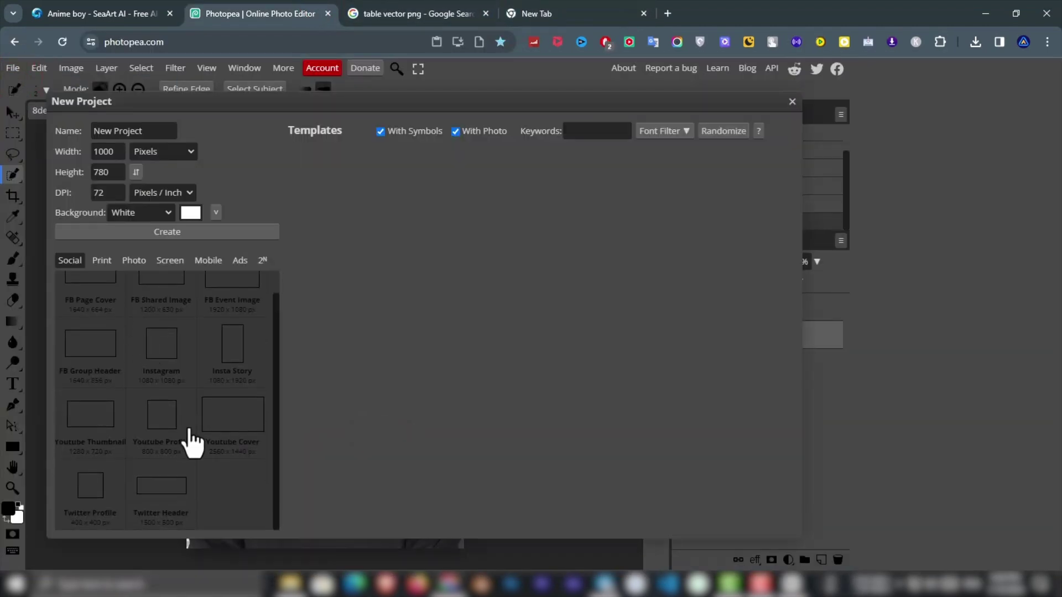
left_click(189, 439)
key("ctrl+v")
- Magic-erase the white around the table and export it as a PNG
left_click(836, 321)
left_click(837, 560)
right_click(13, 298)
left_click(84, 341)
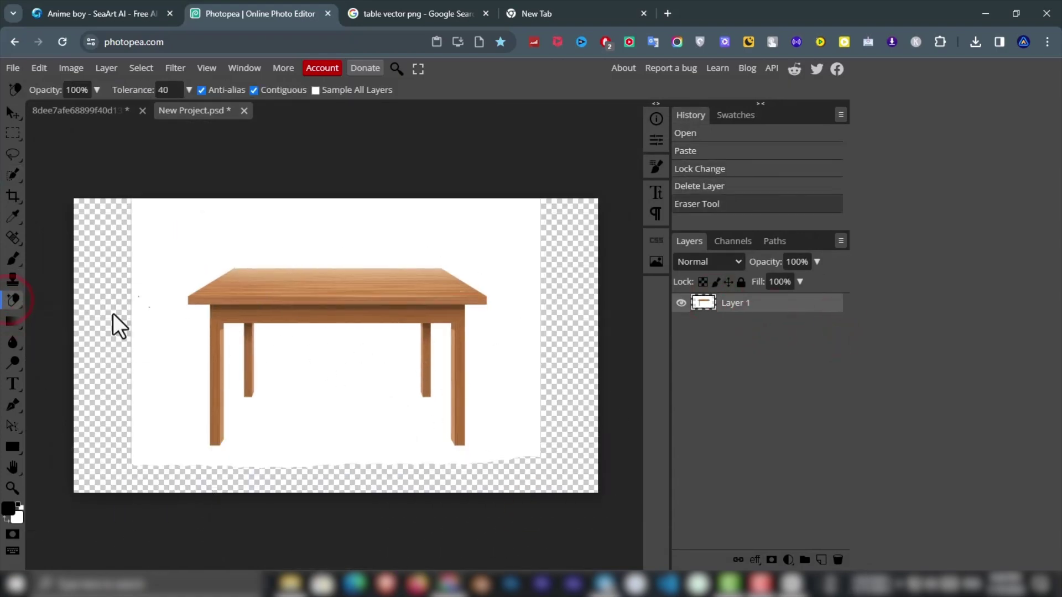
left_click(113, 313)
left_click(13, 67)
left_click(486, 308)
- Add the table image above the room, stretch it to 12:08, and lower it to the frame bottom
left_click(421, 180)
left_click(311, 174)
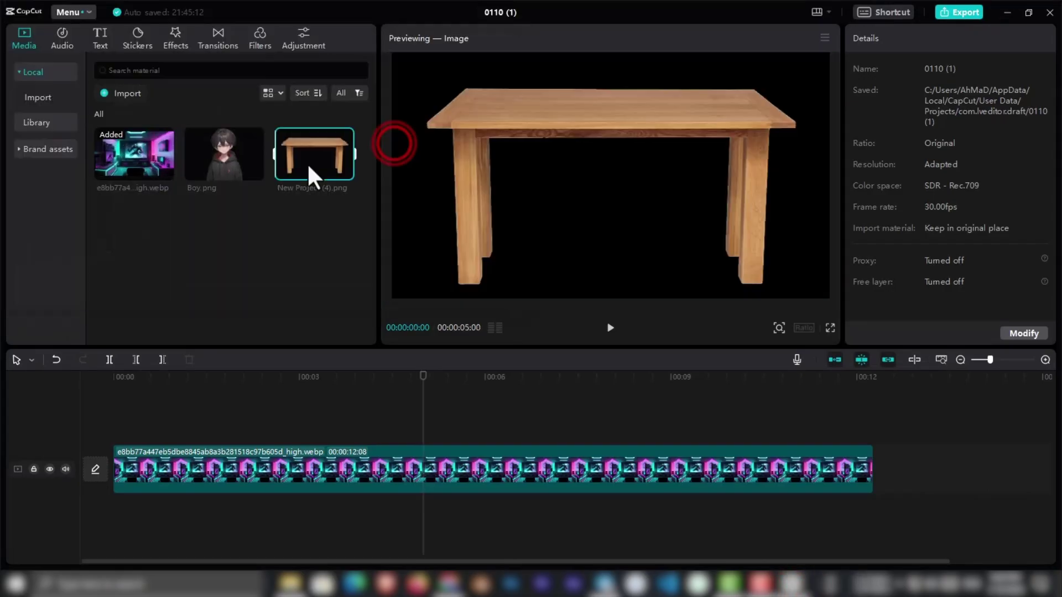
left_click_drag(311, 175, 131, 441)
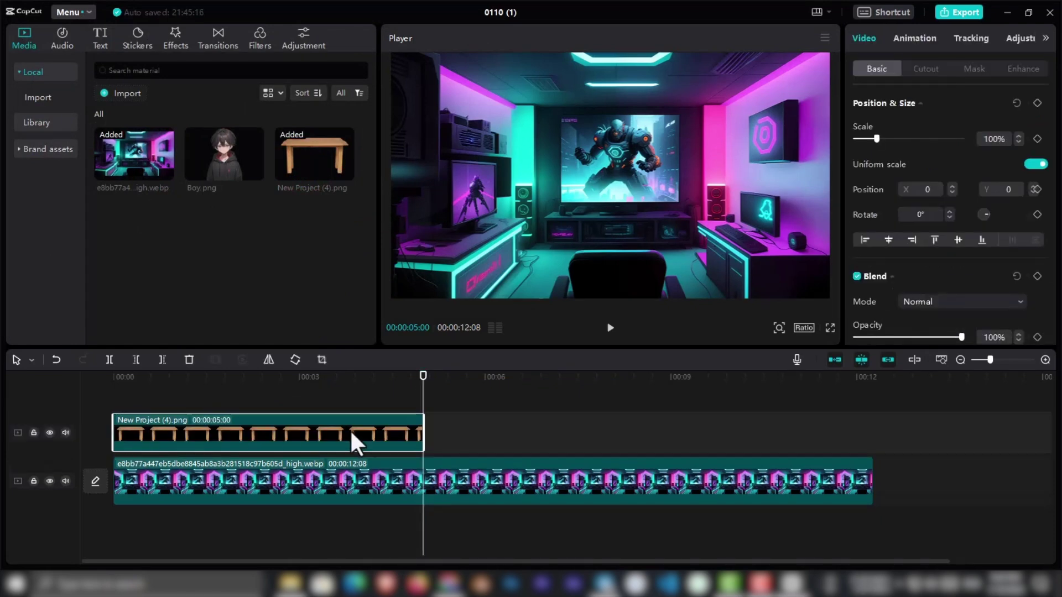
left_click_drag(422, 434, 873, 431)
left_click_drag(612, 117, 613, 290)
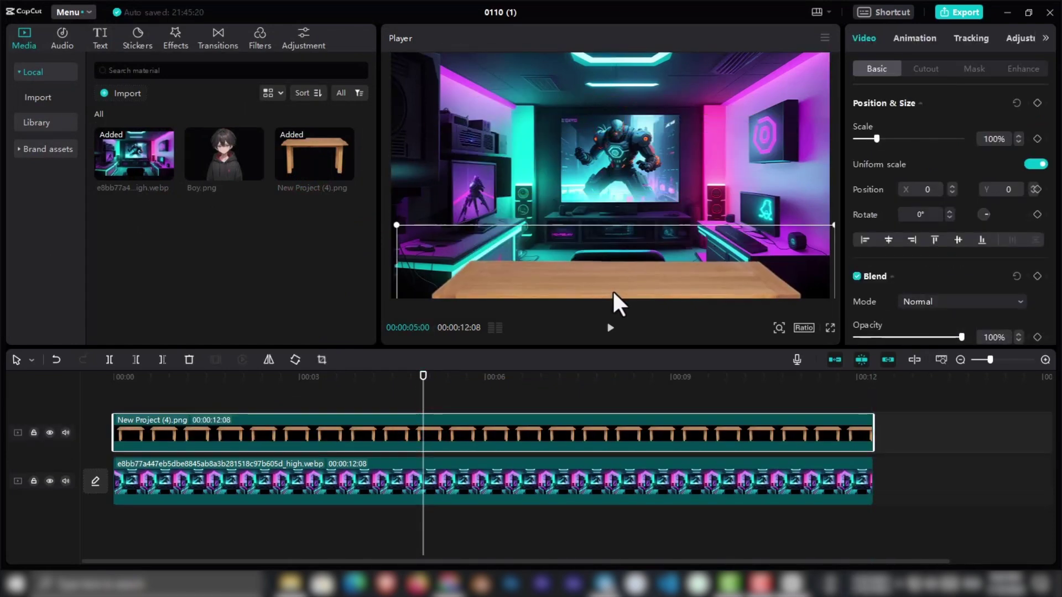
left_click_drag(538, 252, 679, 283)
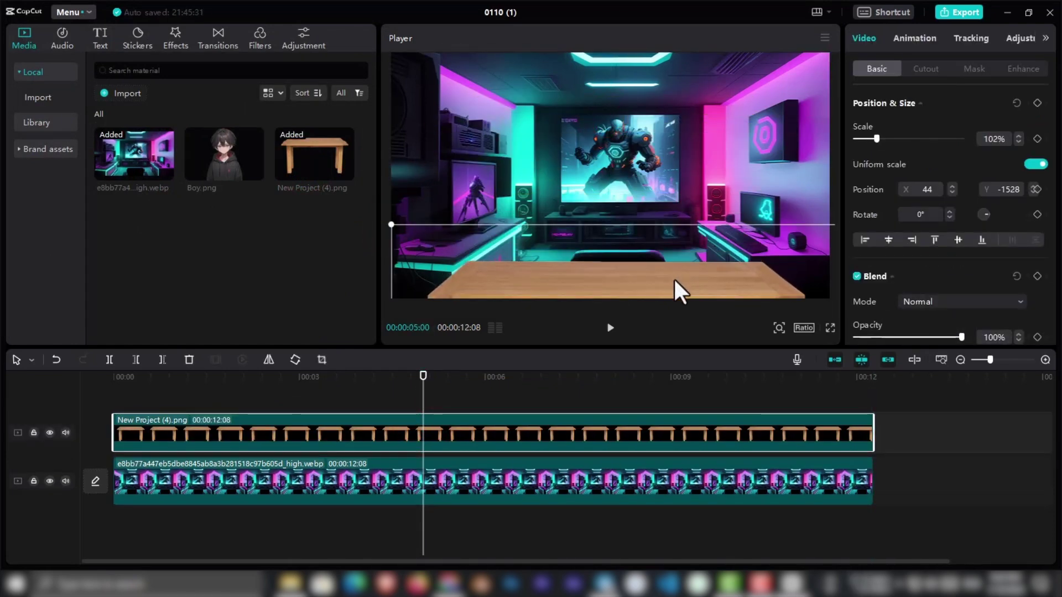
- Add Boy.png on a new track, stretch it to 12:08, and shrink the boy
left_click_drag(224, 156, 120, 419)
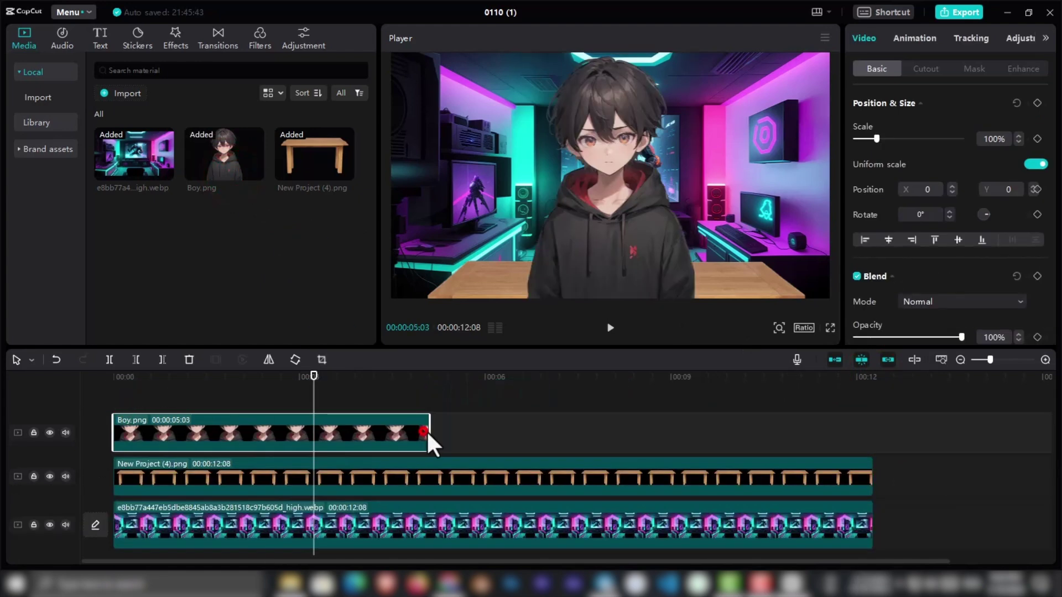
mouse_move(432, 436)
left_mouse_down()
mouse_move(874, 457)
mouse_move(870, 432)
left_mouse_up()
left_click(459, 377)
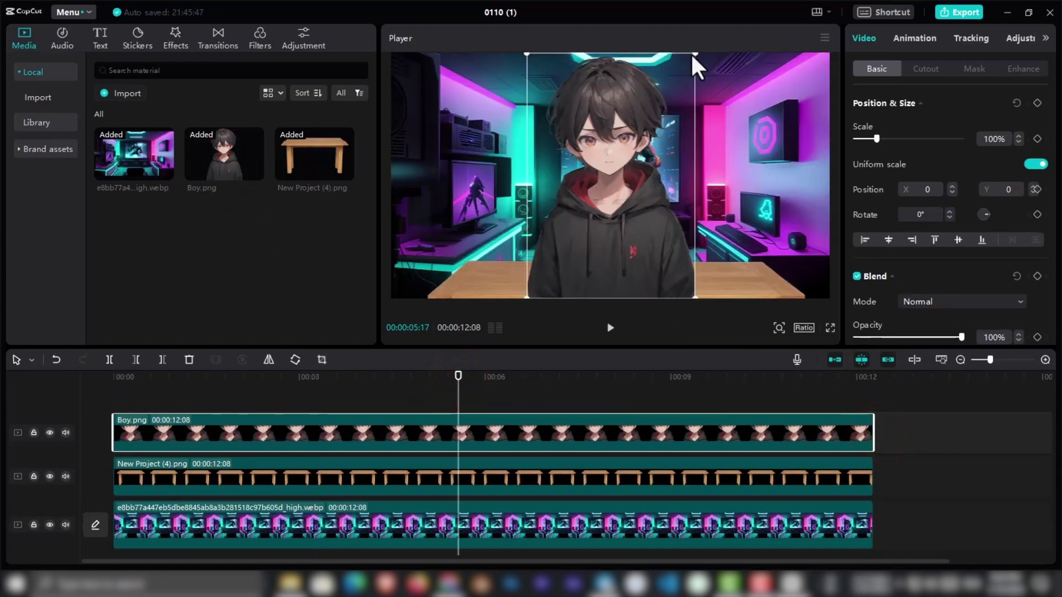
left_click_drag(693, 55, 651, 101)
scroll(624, 237, "up", 2)
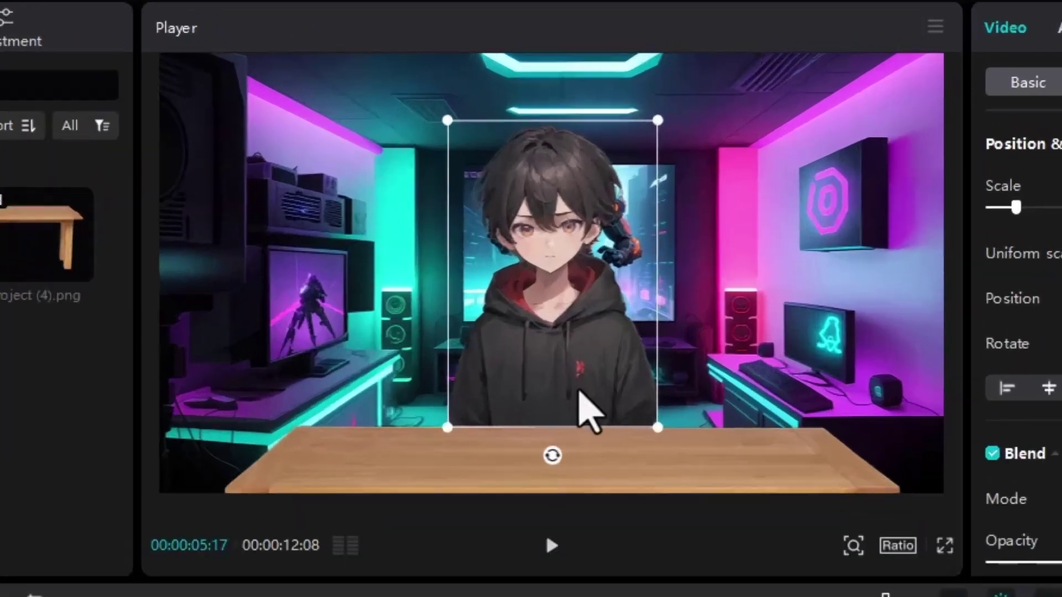
scroll(624, 240, "up", 3)
scroll(606, 216, "up", 3)
scroll(383, 368, "up", 3)
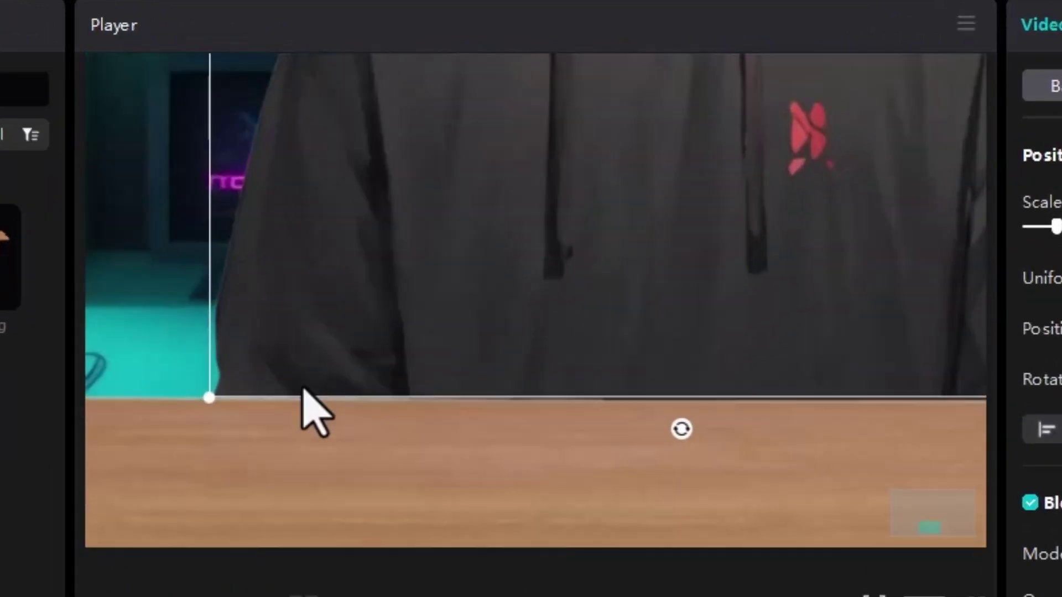
left_click(398, 308)
left_click(657, 279)
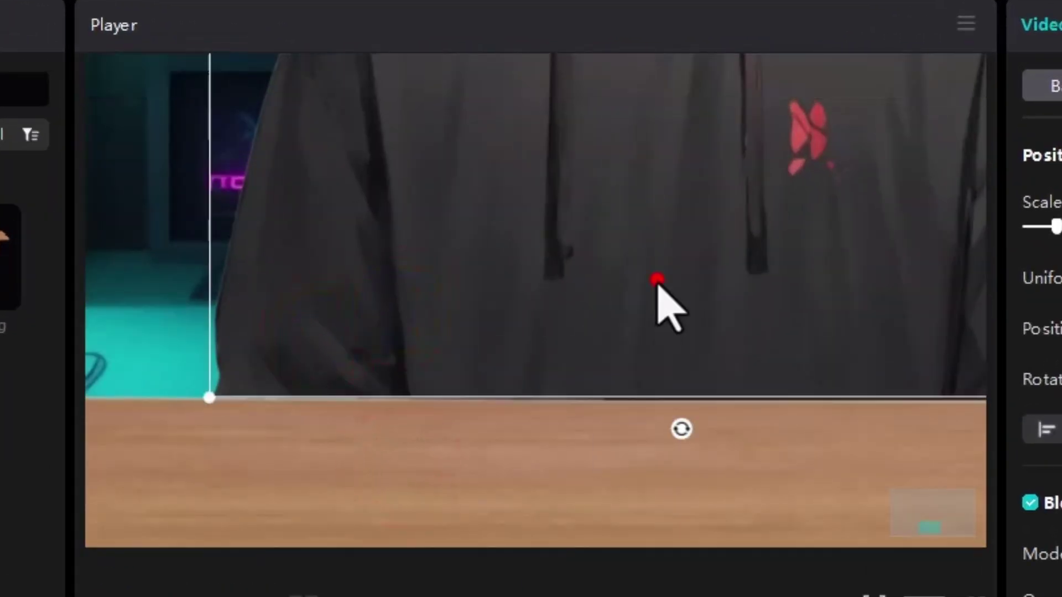
- Move the table clip to a track above the boy and set its layer to 2
left_click(598, 429)
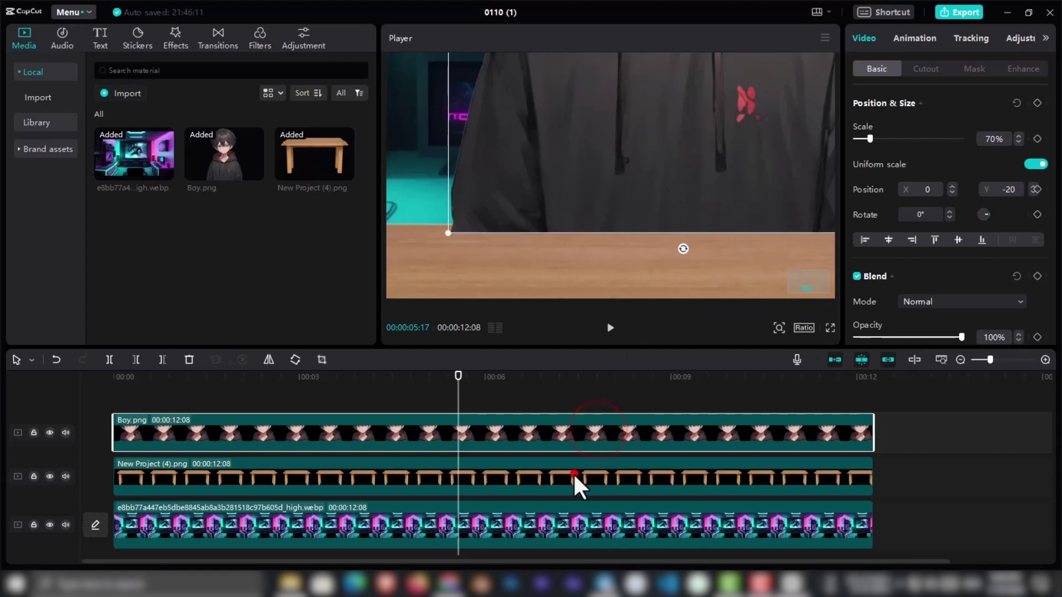
left_click_drag(396, 473, 389, 400)
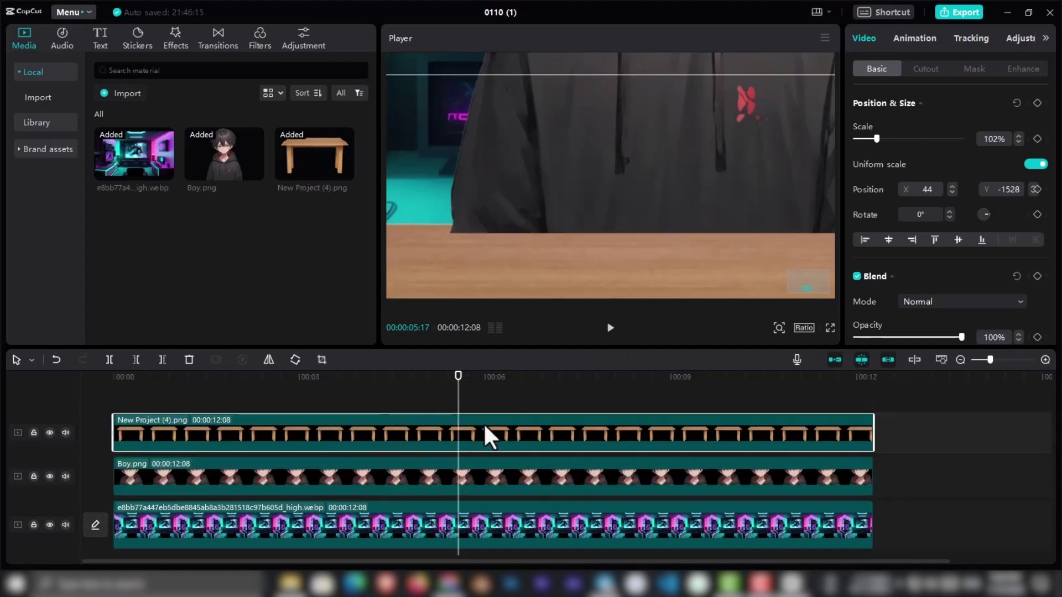
left_click(490, 424)
scroll(926, 291, "down", 3)
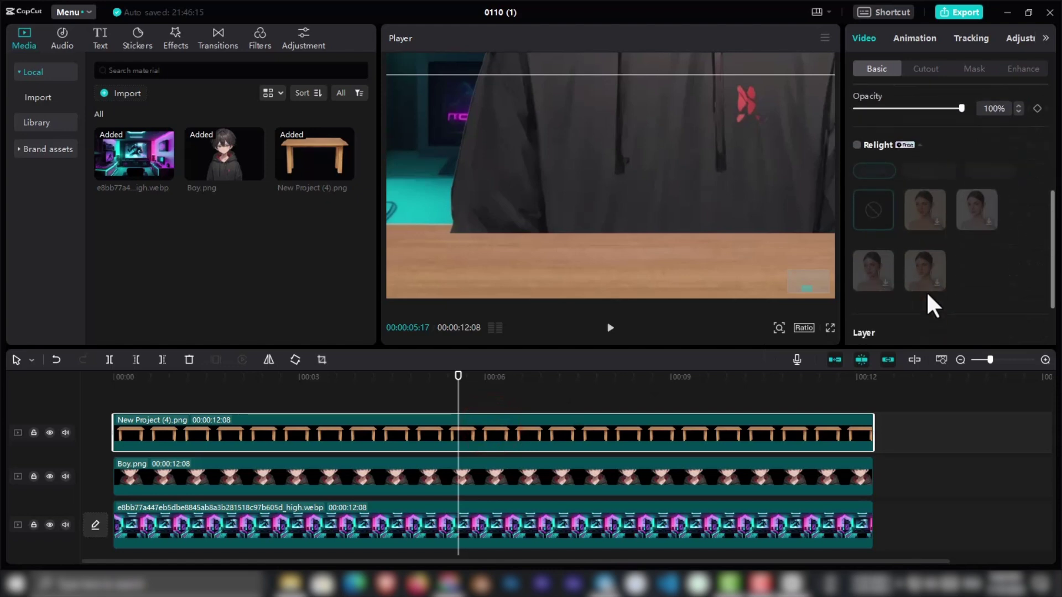
scroll(926, 290, "down", 3)
left_click(926, 293)
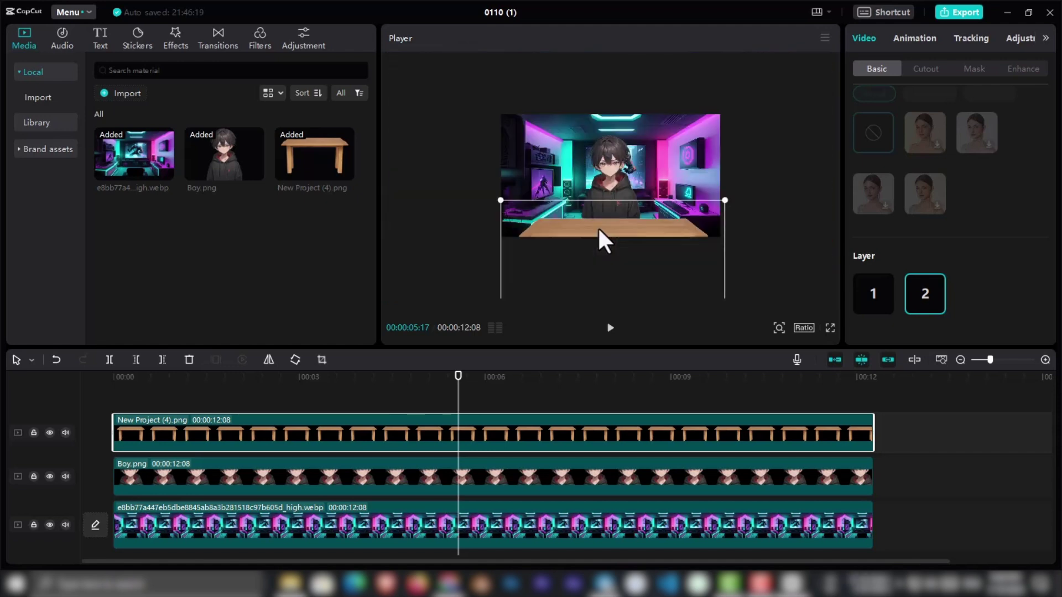
scroll(600, 231, "down", 2)
scroll(601, 239, "up", 2)
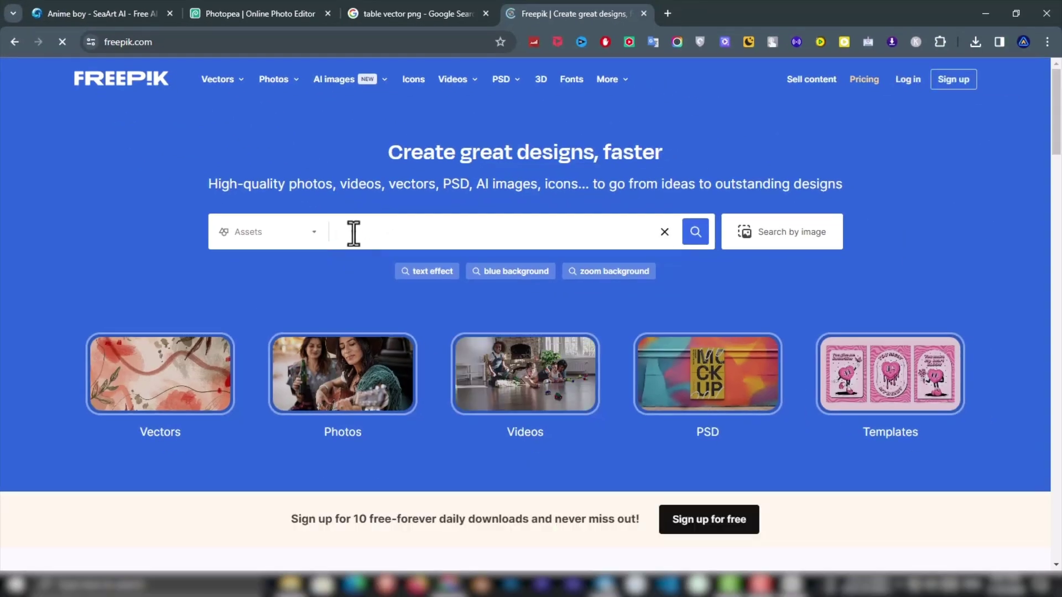
type("ing mic")
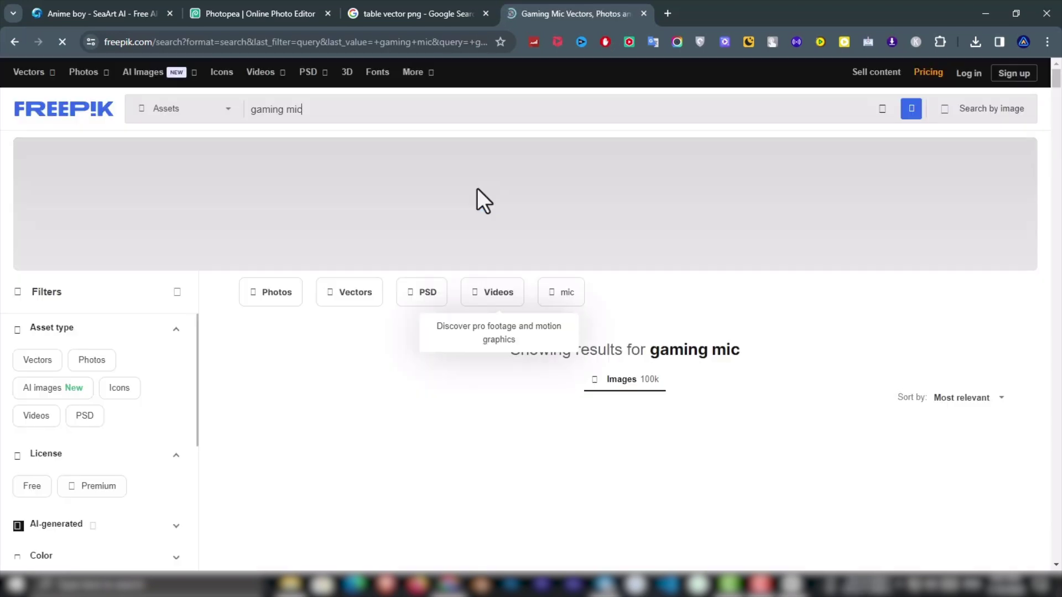
- Filter Freepik's 'gaming mic' results to vectors only
left_click(37, 357)
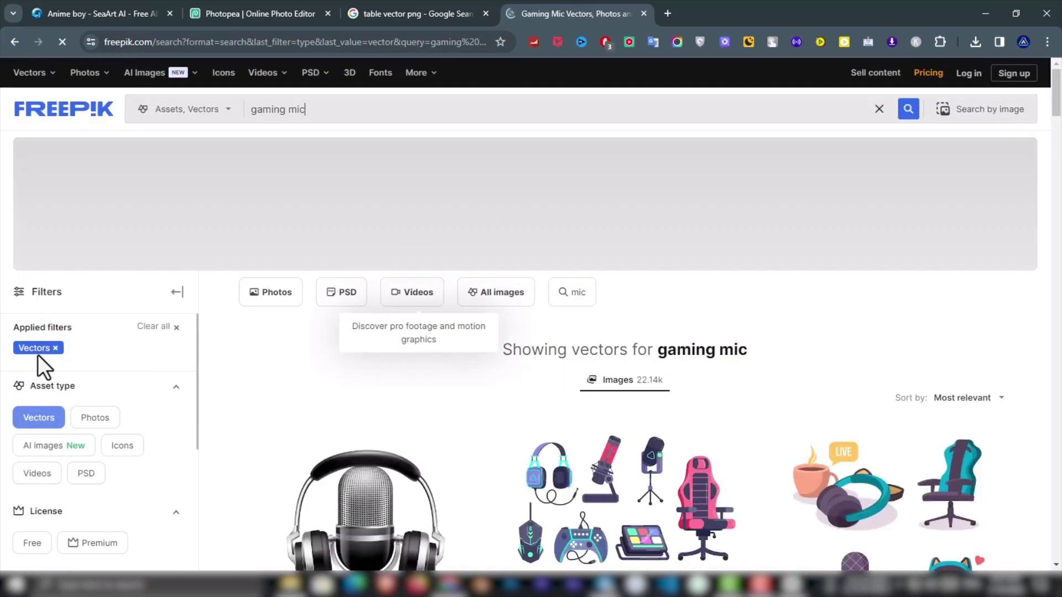
scroll(485, 244, "down", 2)
scroll(623, 361, "down", 2)
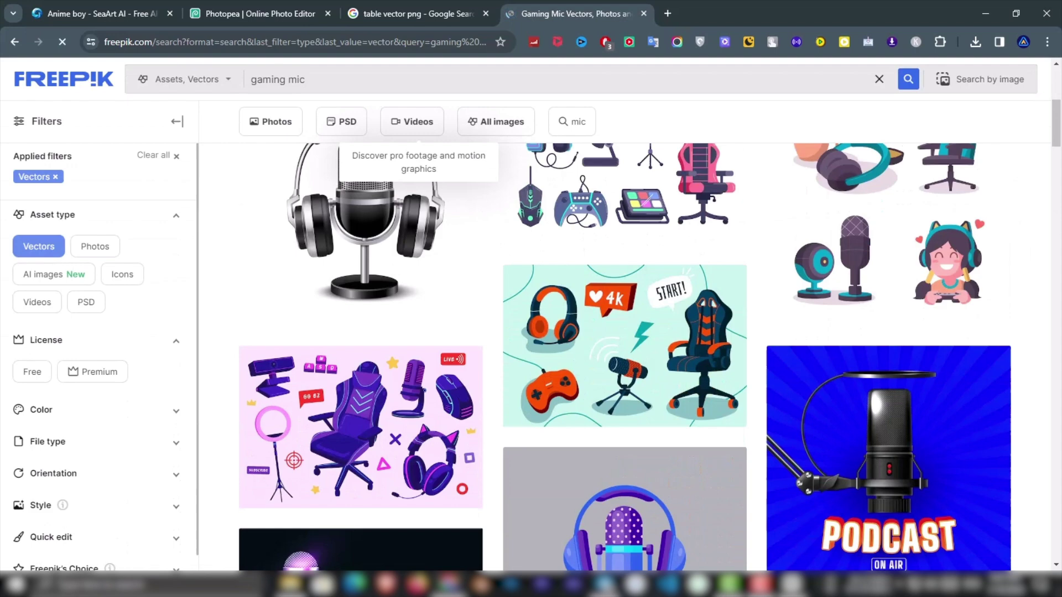
scroll(622, 361, "down", 2)
scroll(623, 362, "down", 2)
scroll(623, 361, "down", 2)
scroll(623, 361, "down", 1)
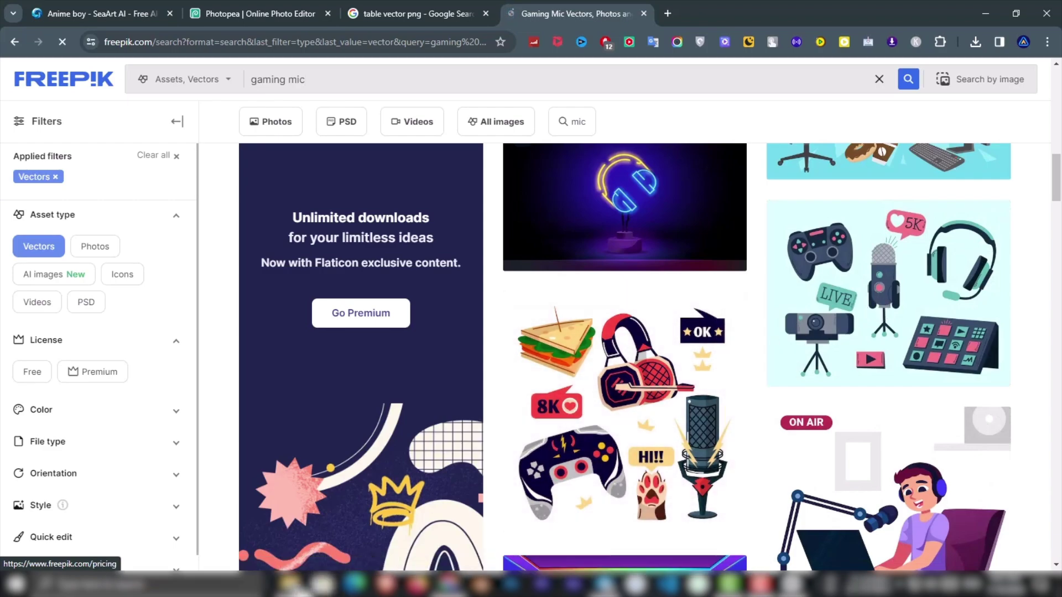
- Switch to File Explorer and view the Pictures folder's images, clips and audio
key("alt+Tab")
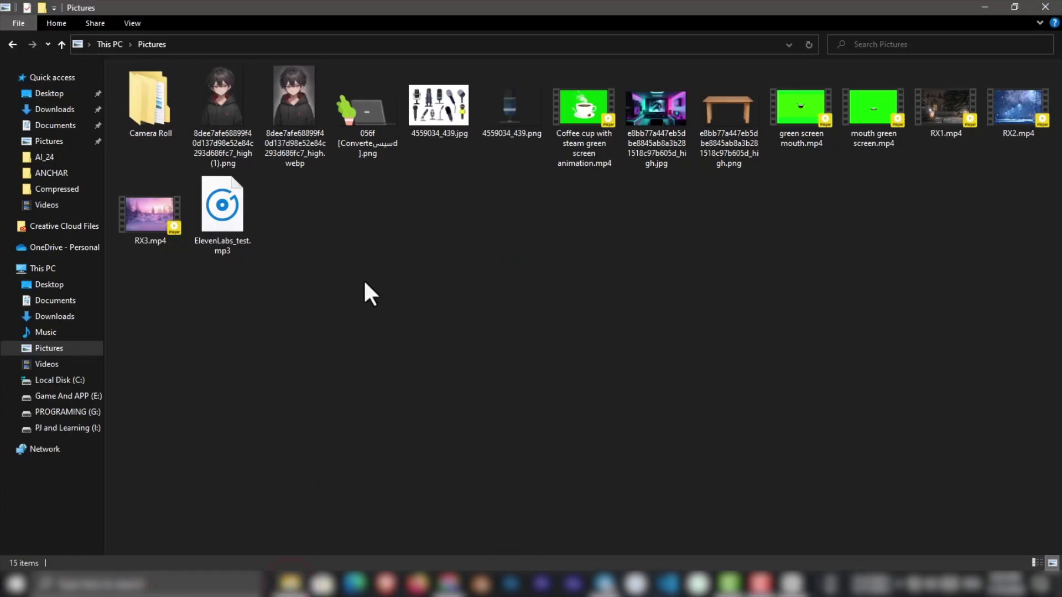
left_click(364, 279)
- Import the laptop, microphone, coffee cup, ElevenLabs_test.mp3, mouth green screen and RX3 files
left_click(789, 584)
left_click(117, 97)
left_click(382, 126)
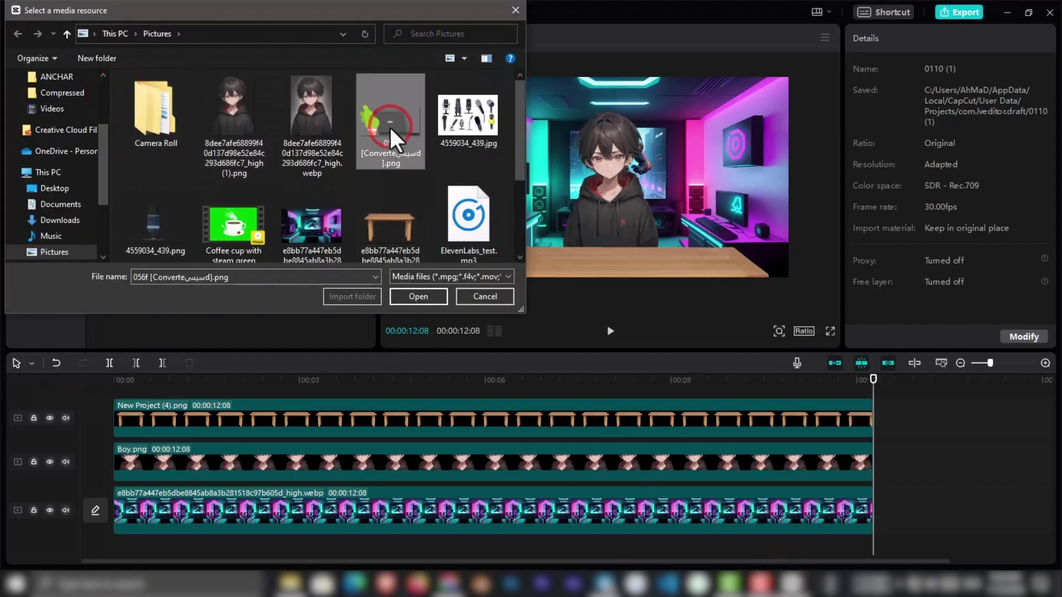
left_click(166, 199, "ctrl")
left_click(234, 208, "ctrl")
scroll(407, 149, "down", 1)
left_click(459, 127, "ctrl")
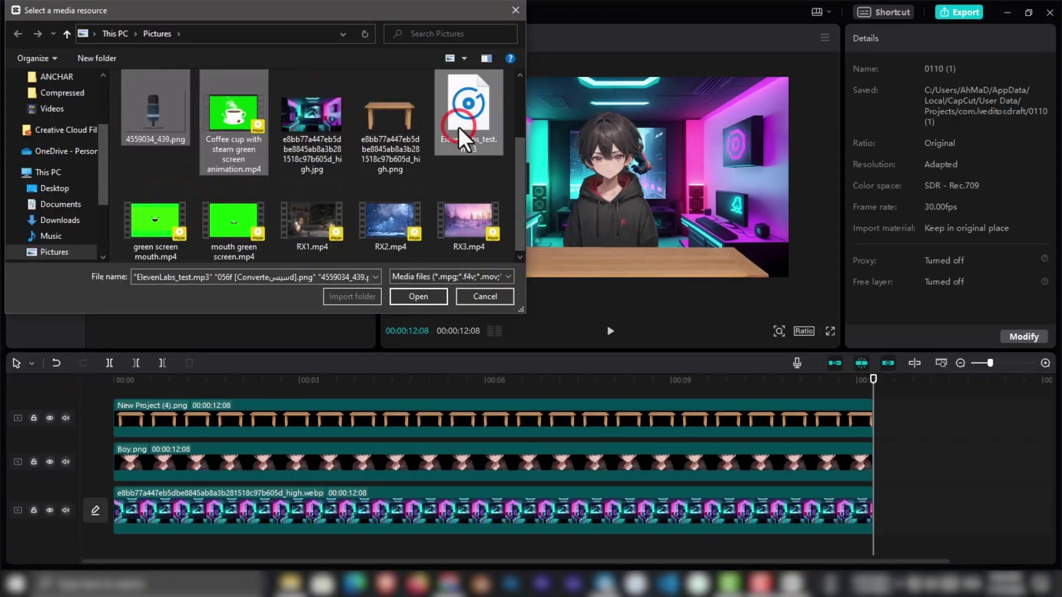
left_click(229, 218, "ctrl")
left_click(452, 215, "ctrl")
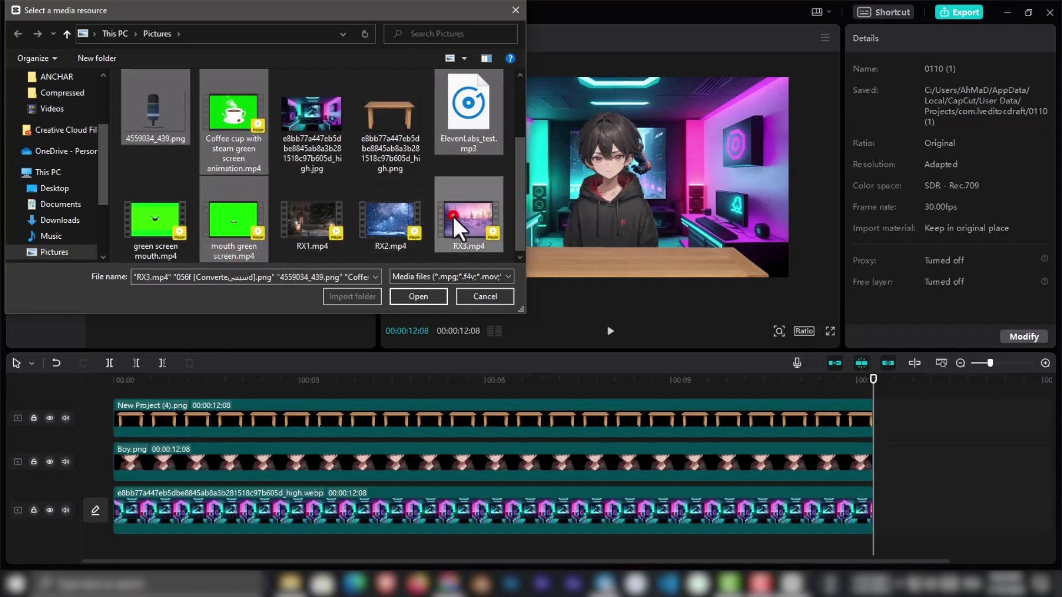
left_click(417, 296)
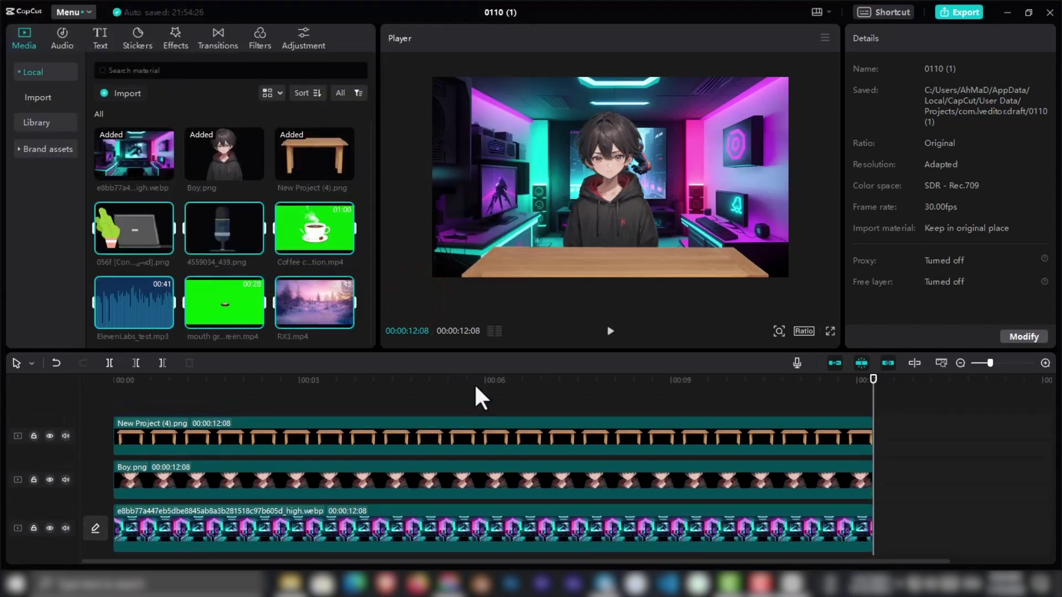
left_click(358, 172)
- Chroma-key the coffee clip's green at strength 100, then shrink the cup onto the table
left_click_drag(342, 244, 117, 411)
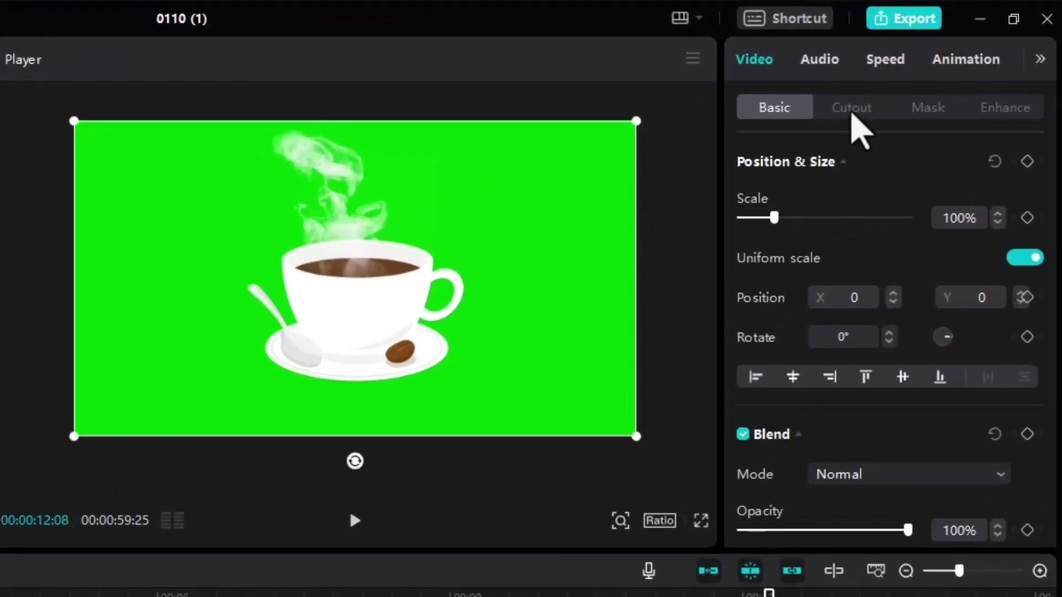
left_click(853, 107)
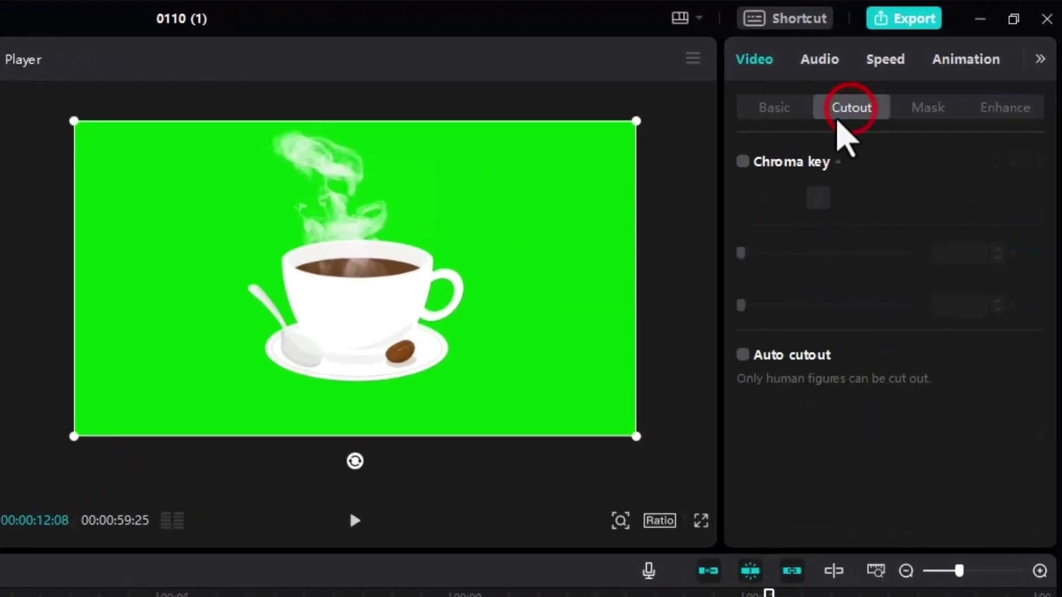
left_click(744, 162)
left_click(819, 197)
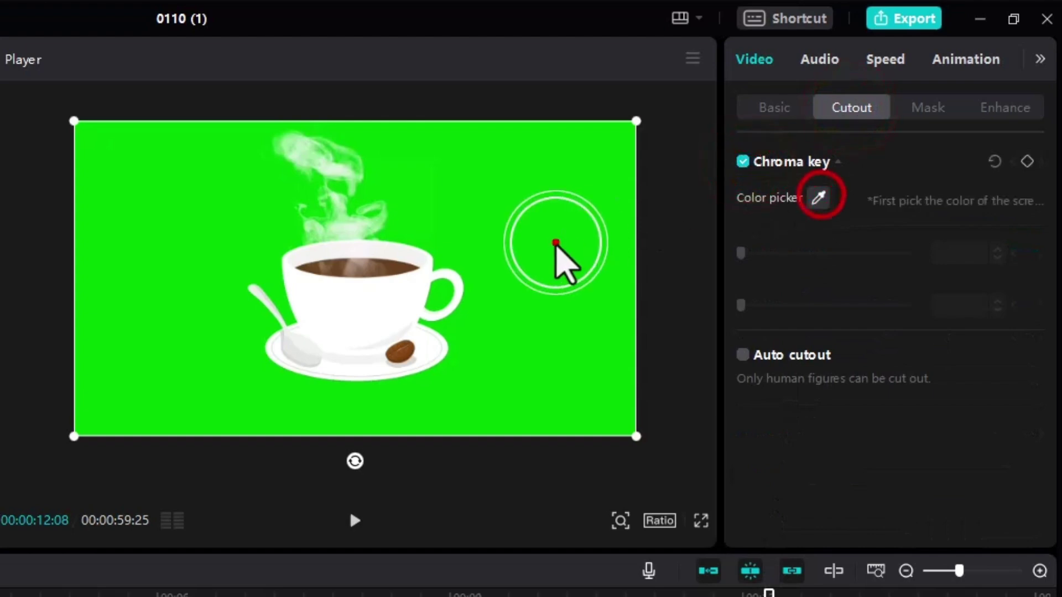
left_click(556, 242)
left_click_drag(742, 253, 979, 261)
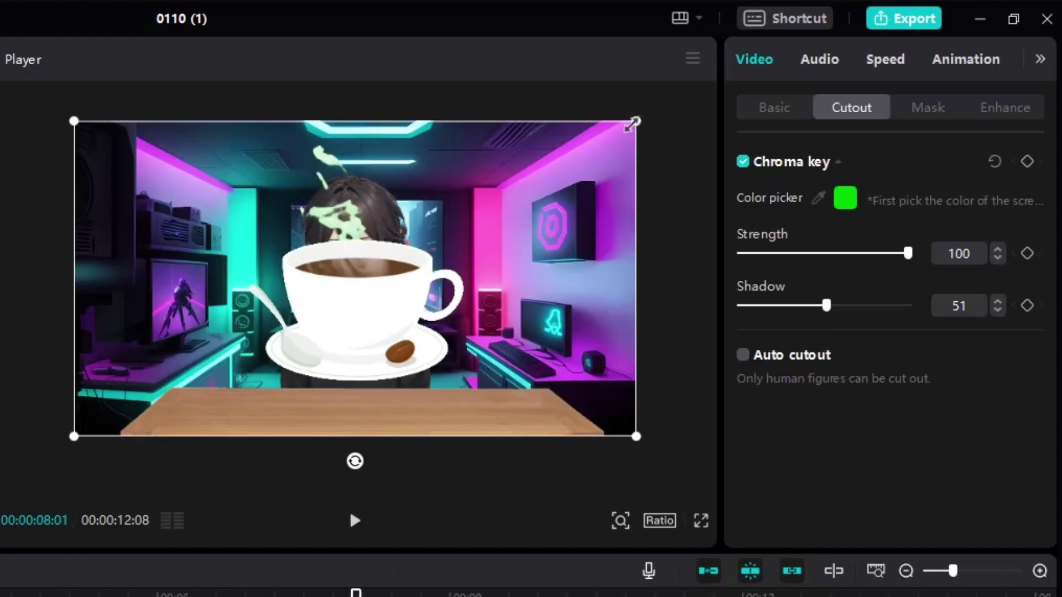
mouse_move(637, 121)
left_mouse_down()
mouse_move(473, 206)
mouse_move(445, 235)
left_mouse_up()
left_click_drag(359, 276, 499, 390)
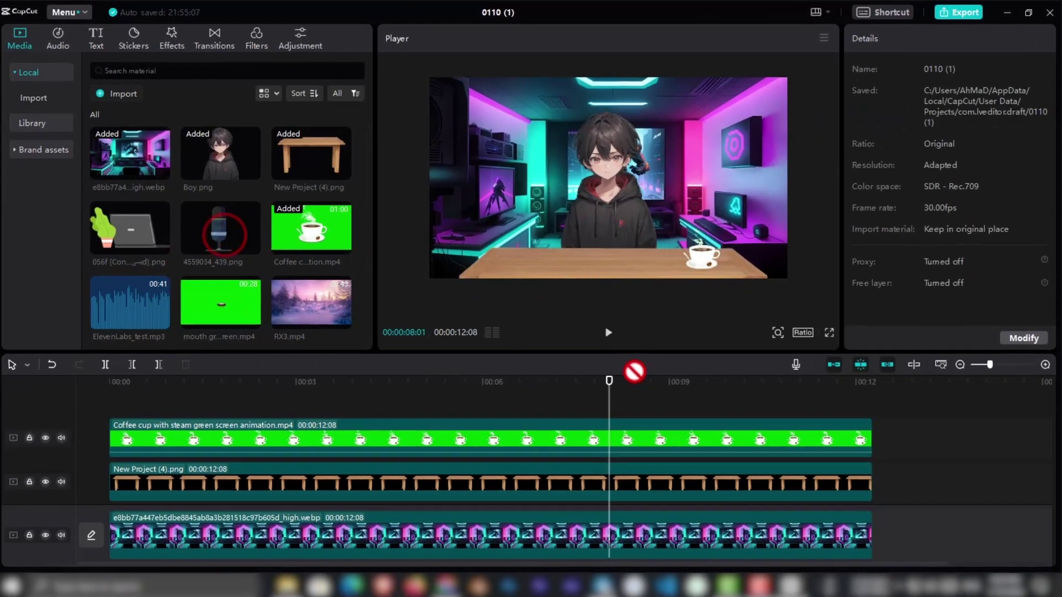
- Add the microphone image on a new track, extend it to 12:08, and shrink it
mouse_move(224, 228)
left_mouse_down()
mouse_move(133, 407)
mouse_move(133, 428)
left_mouse_up()
left_click_drag(403, 433, 873, 436)
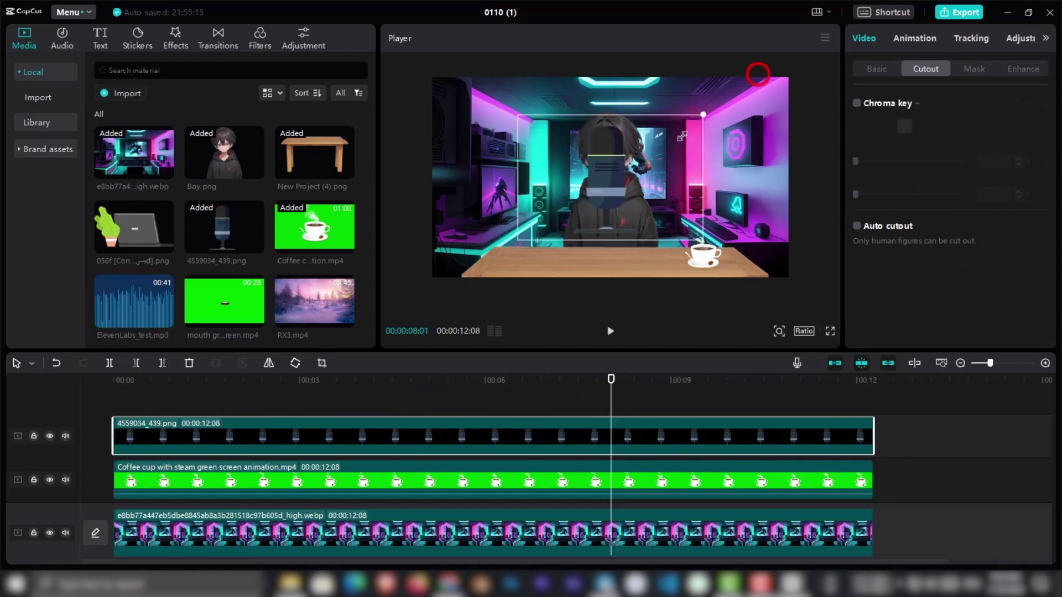
left_click_drag(683, 135, 657, 150)
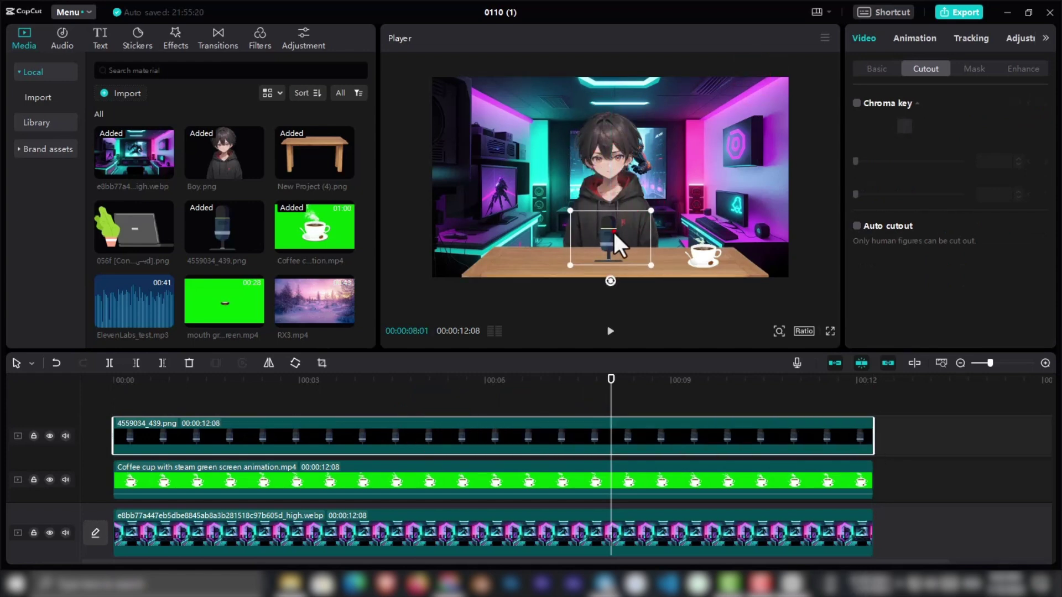
- Add the laptop-and-plant image to 12:08, shrink it onto the table's left, and nudge the cup left
left_click_drag(133, 229, 159, 432)
left_click_drag(560, 435, 872, 436)
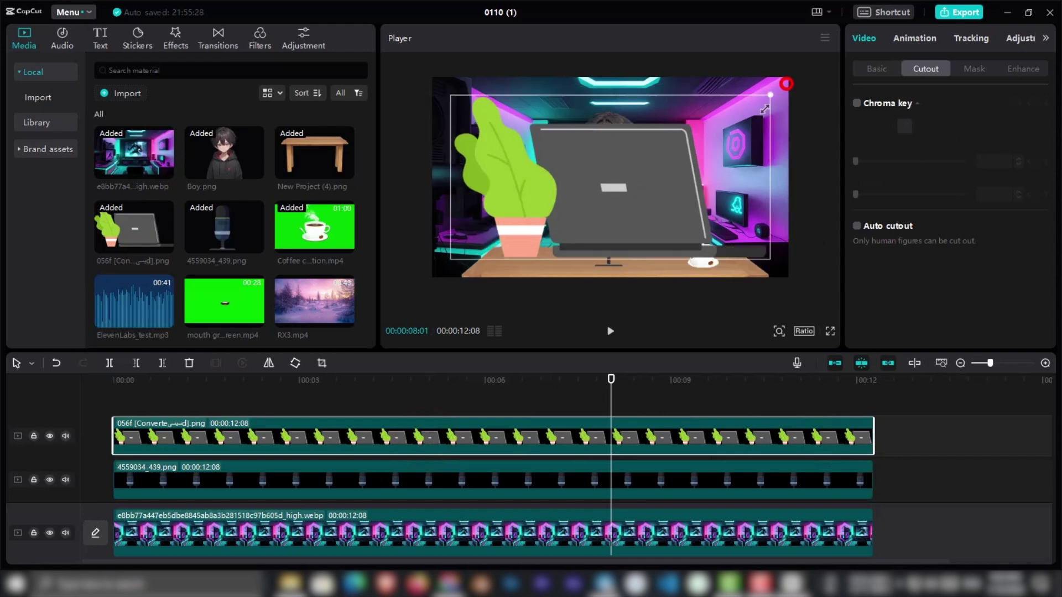
mouse_move(783, 83)
left_mouse_down()
mouse_move(647, 155)
mouse_move(531, 237)
left_mouse_up()
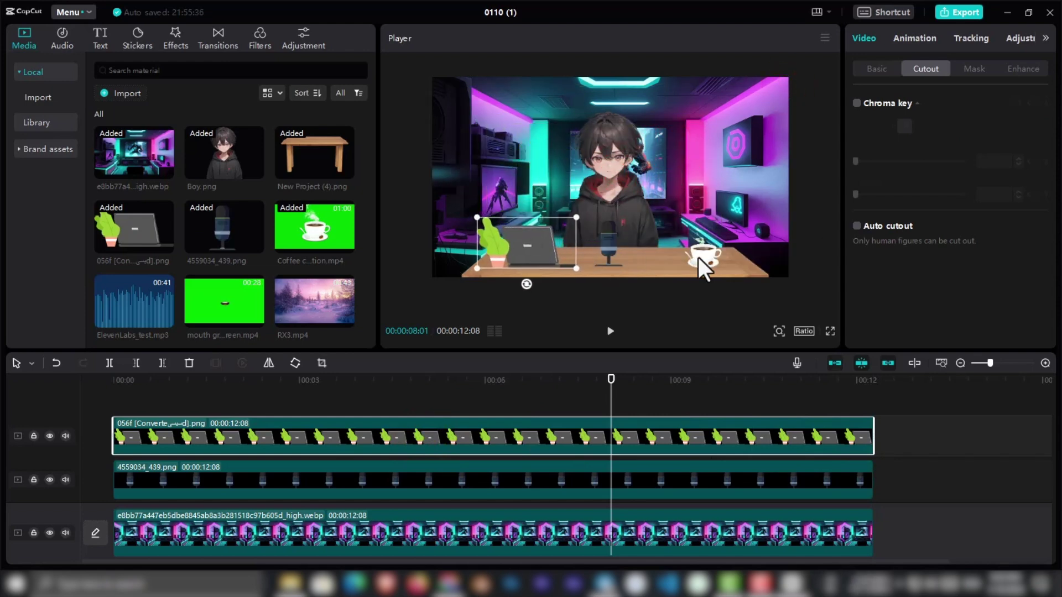
left_click_drag(698, 257, 668, 256)
- Clear the selection and put the playhead around the three-second mark
left_click(866, 383)
left_click(328, 397)
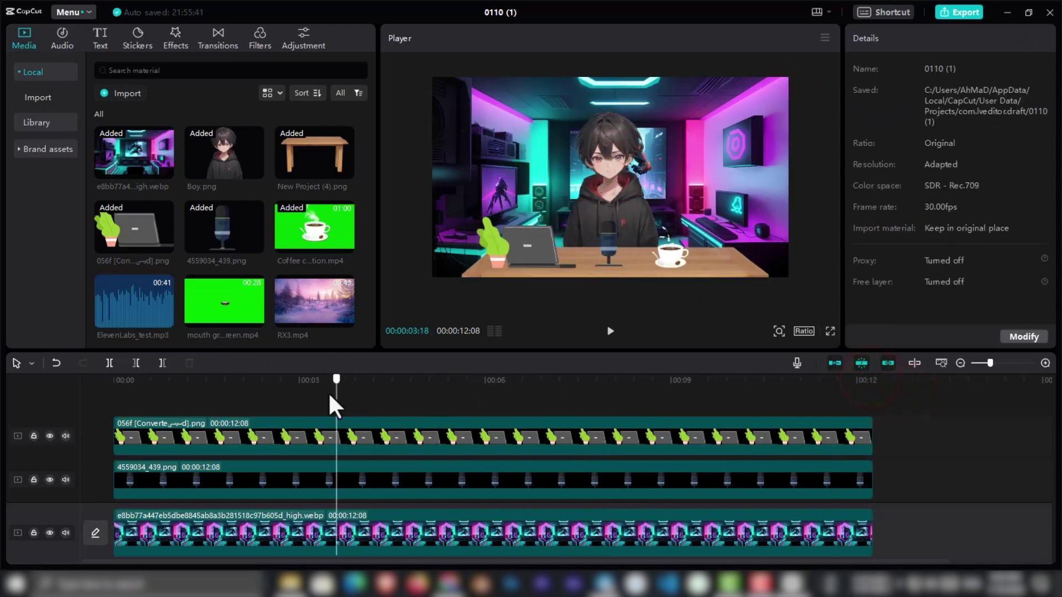
left_click_drag(314, 226, 139, 453)
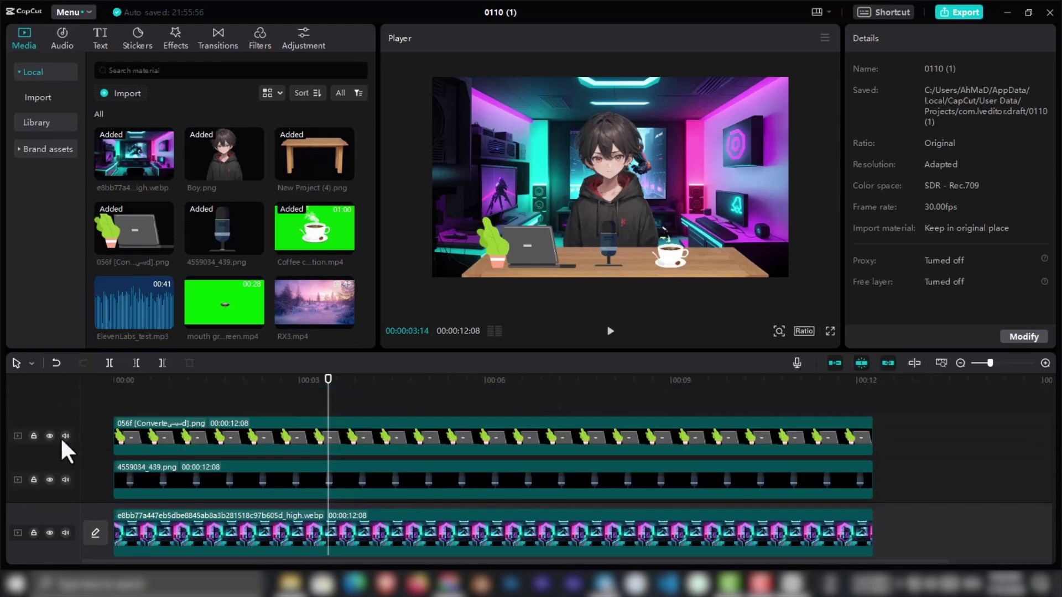
- Hide the laptop, microphone, cup, table and boy tracks, then zoom into the room's wall screen
left_click(49, 433)
left_click(48, 477)
left_click(52, 477)
scroll(51, 475, "down", 2)
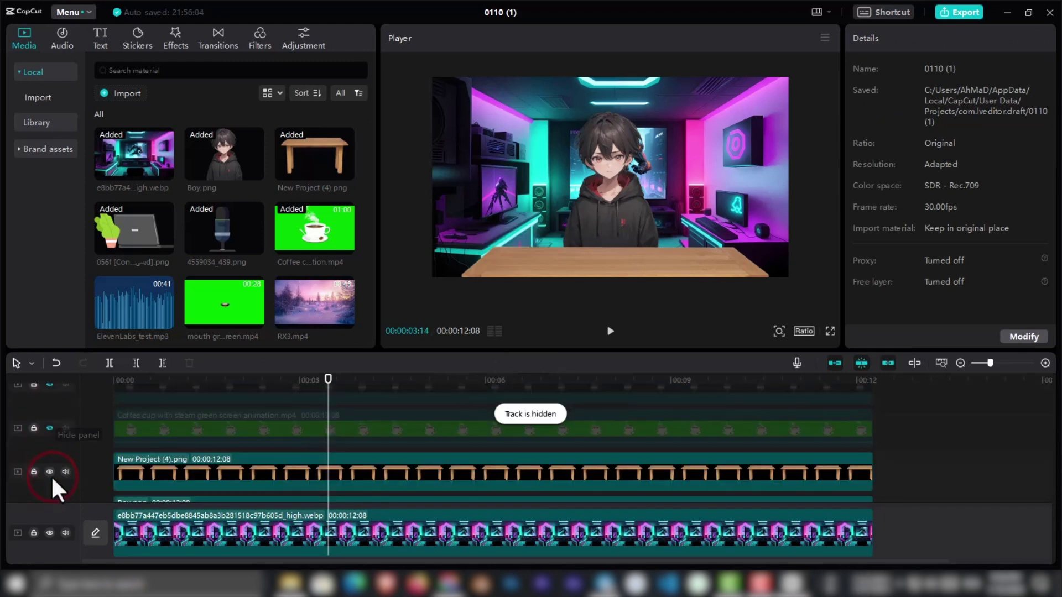
left_click(49, 471)
scroll(48, 468, "down", 2)
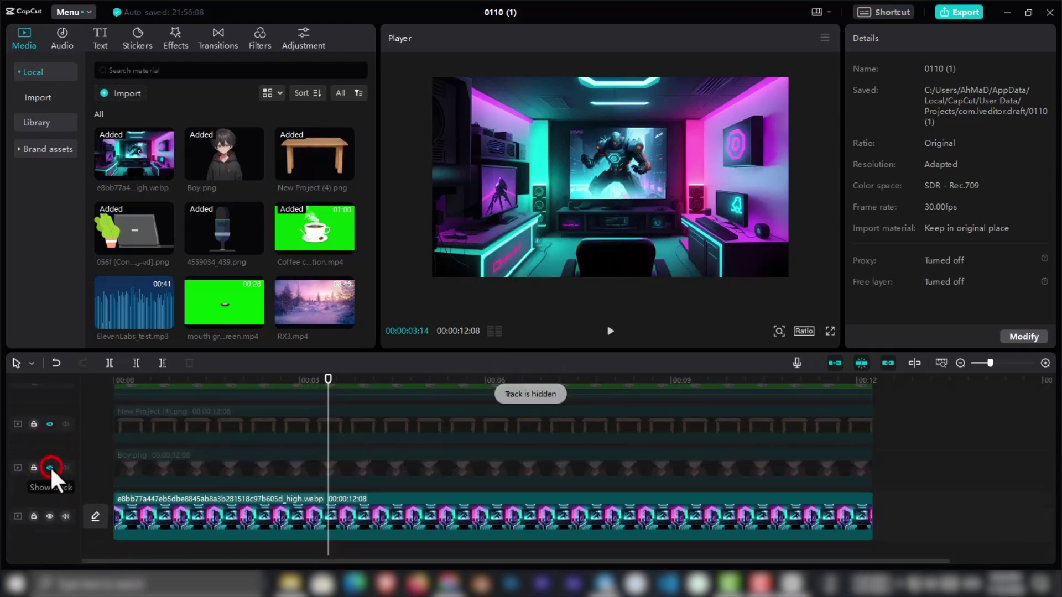
left_click(638, 166)
scroll(639, 166, "up", 3)
scroll(640, 166, "up", 2)
left_click(780, 331)
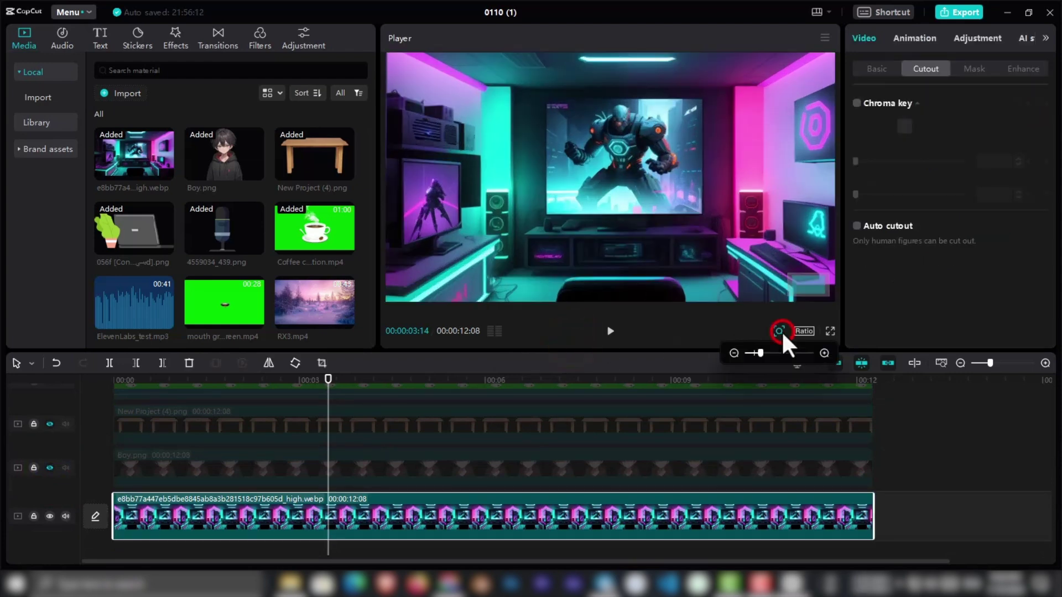
scroll(771, 351, "up", 3)
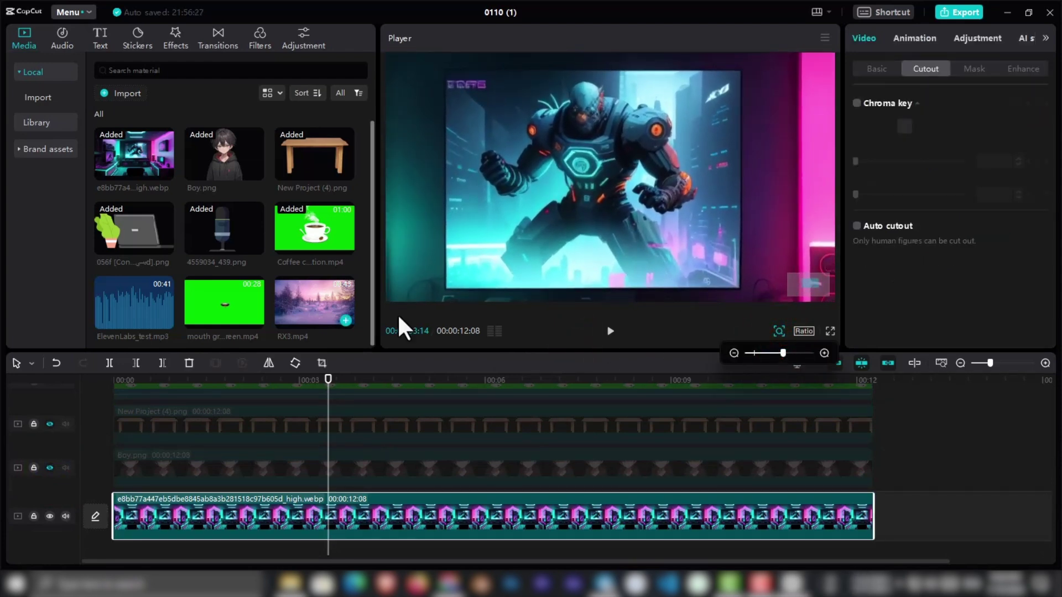
- Add RX3.mp4 to the timeline and cut off its tail at the scene end
mouse_move(302, 305)
left_mouse_down()
mouse_move(126, 478)
mouse_move(198, 480)
left_mouse_up()
scroll(199, 498, "down", 1)
left_click(872, 380)
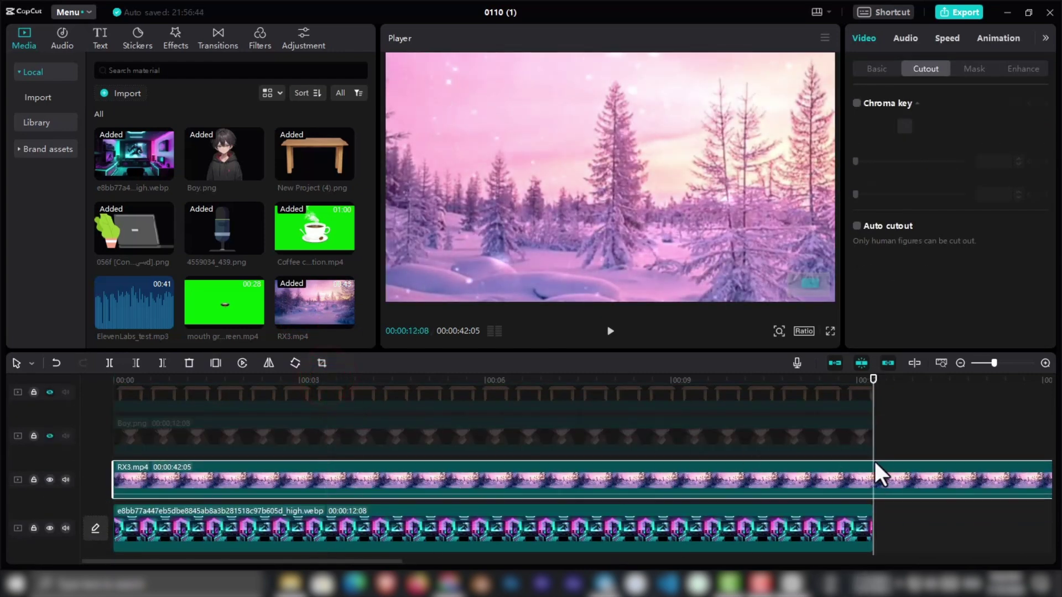
key("w")
left_click(659, 415)
- Enlarge the snow clip and stretch a Rectangle mask to fill the wall screen
left_click(876, 69)
scroll(620, 191, "down", 5)
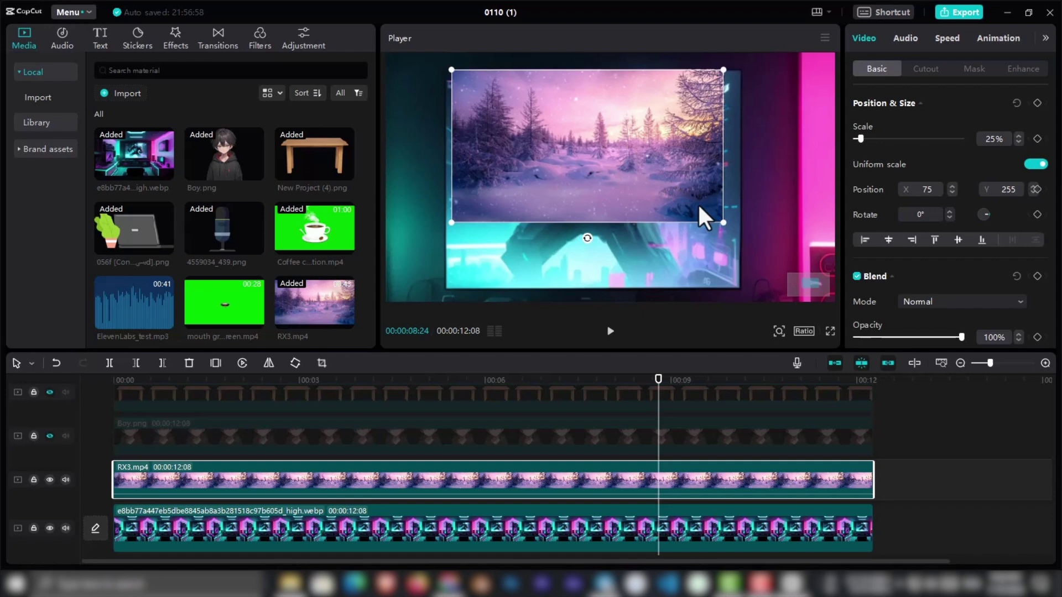
scroll(678, 227, "up", 3)
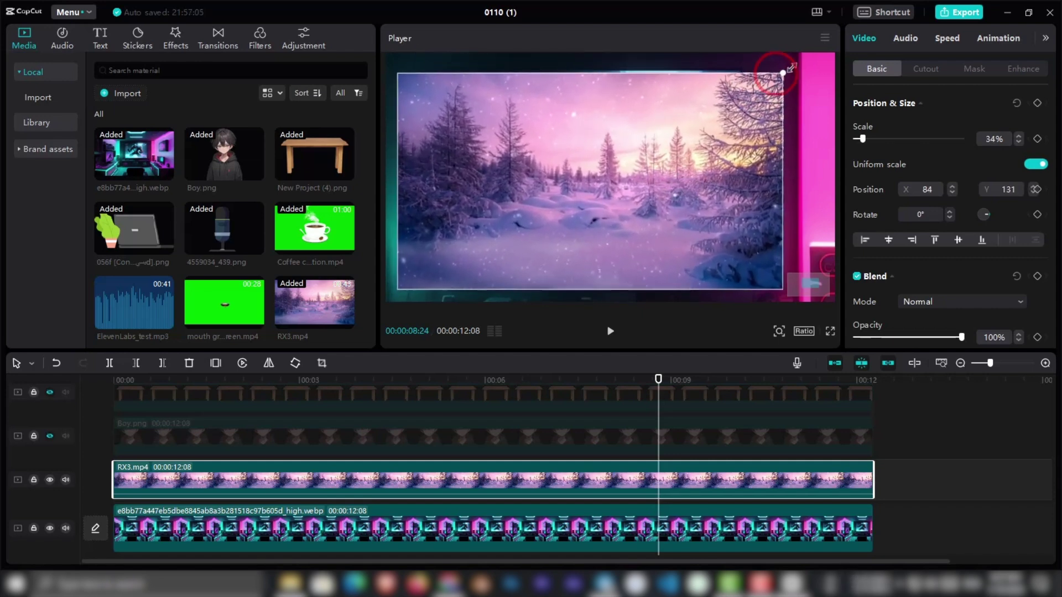
left_click_drag(774, 80, 793, 66)
left_click(977, 67)
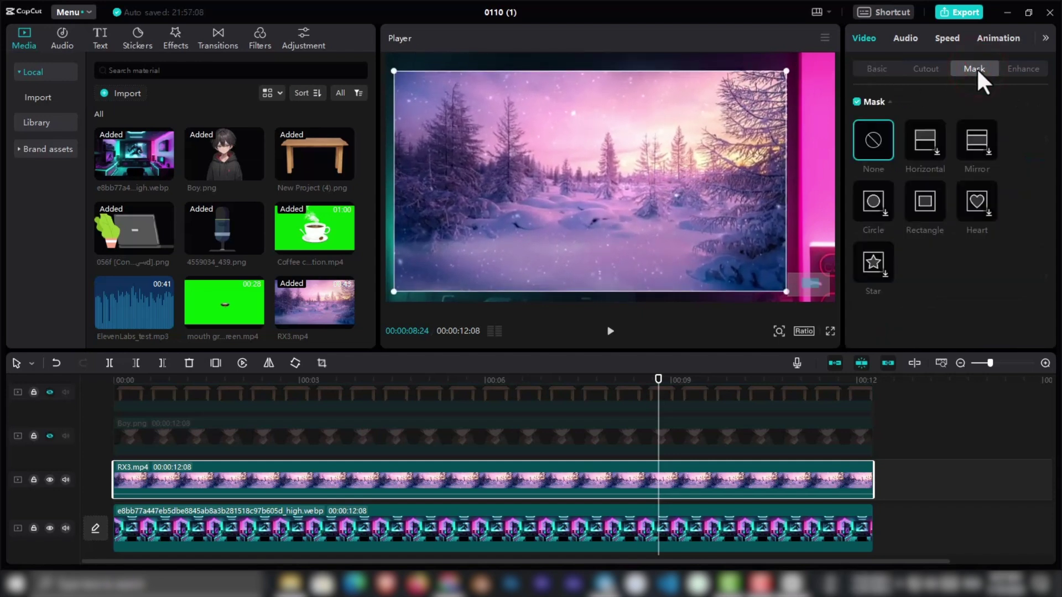
left_click(922, 203)
left_click_drag(688, 181, 734, 176)
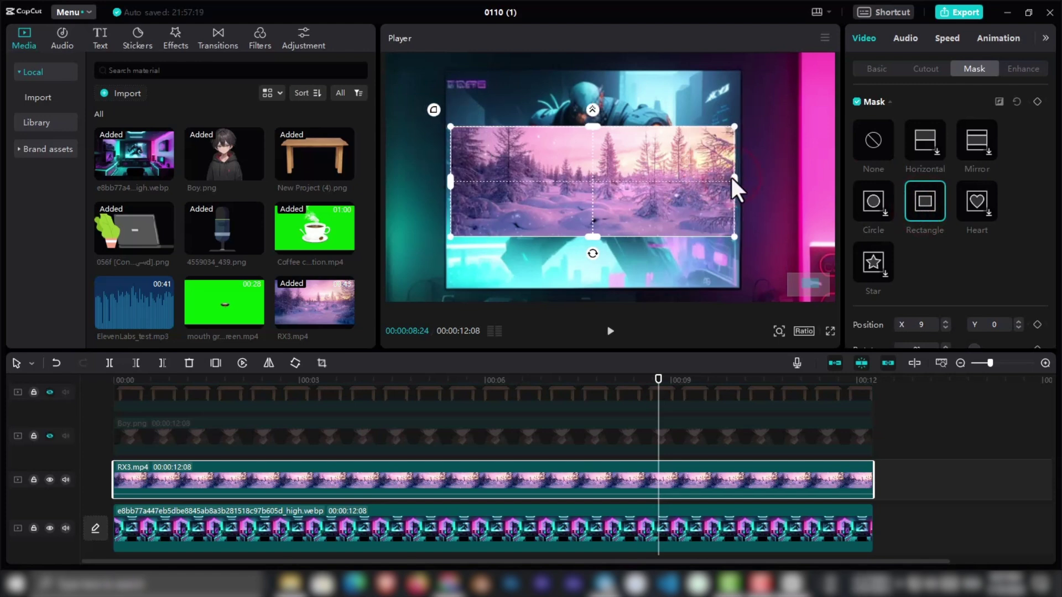
left_click_drag(591, 126, 596, 73)
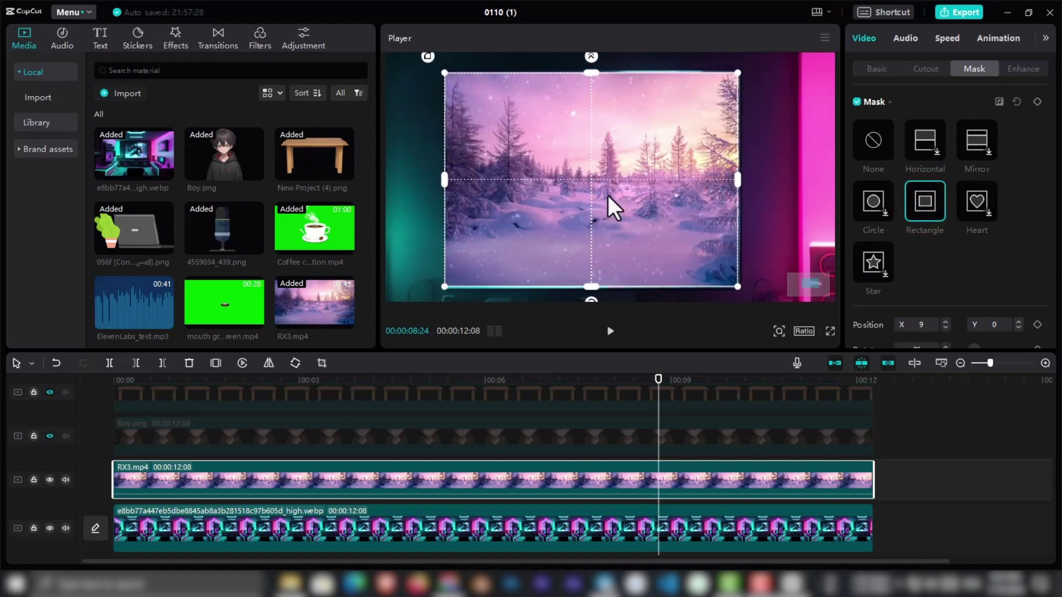
mouse_move(658, 379)
left_mouse_down()
mouse_move(872, 380)
mouse_move(843, 380)
left_mouse_up()
- Set the snow clip's blend mode to Soft light and zoom the preview back out
left_click(877, 69)
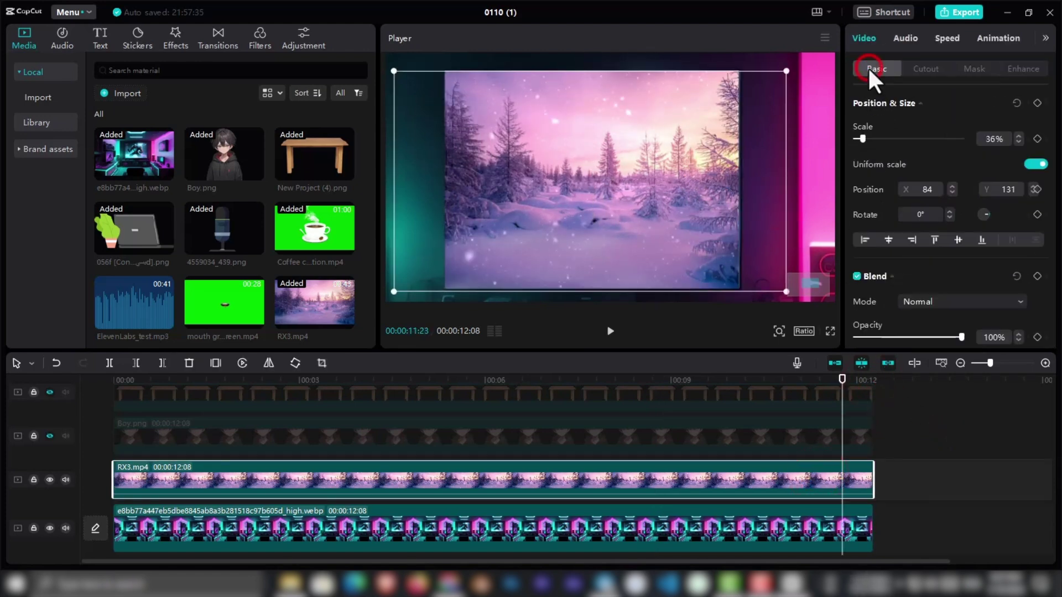
scroll(869, 73, "down", 2)
scroll(892, 104, "down", 2)
left_click(915, 141)
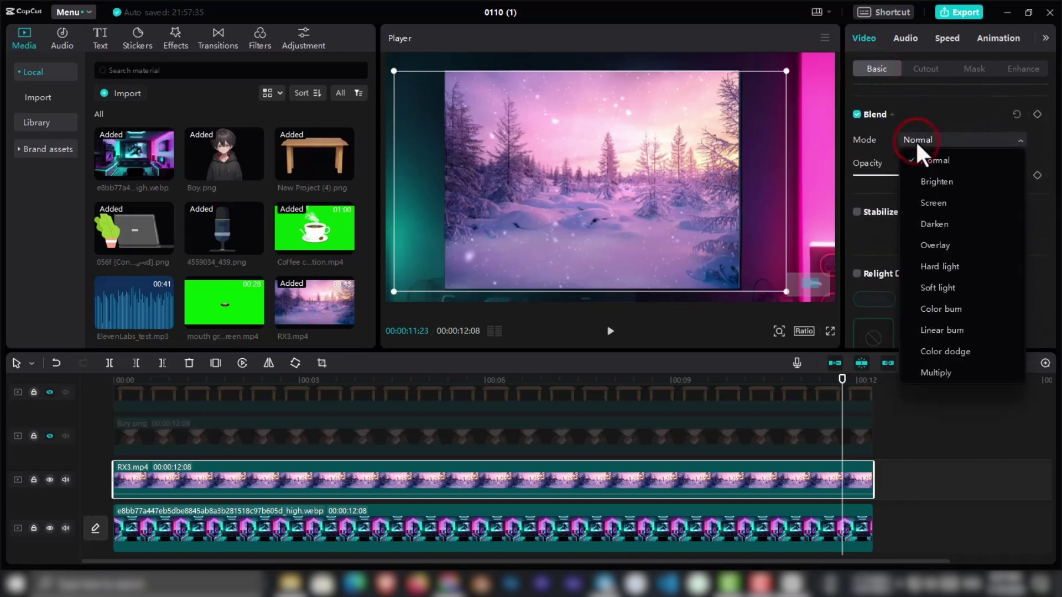
left_click(938, 288)
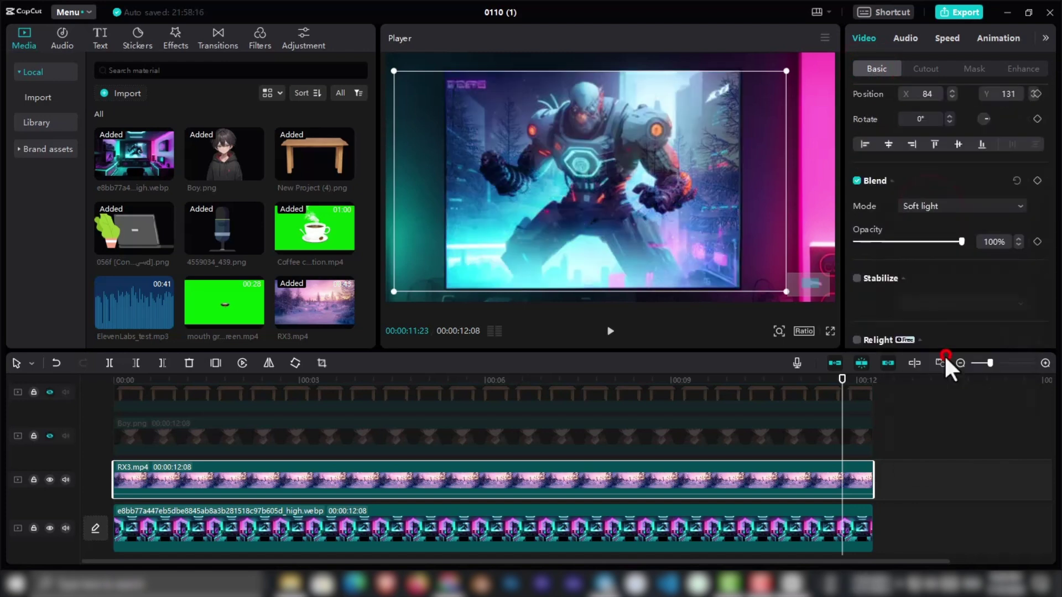
left_click(779, 330)
left_click_drag(785, 352, 761, 354)
- Unhide the table, boy, laptop, microphone and coffee tracks; place the snow clip behind the character
left_click(49, 436)
left_click(49, 393)
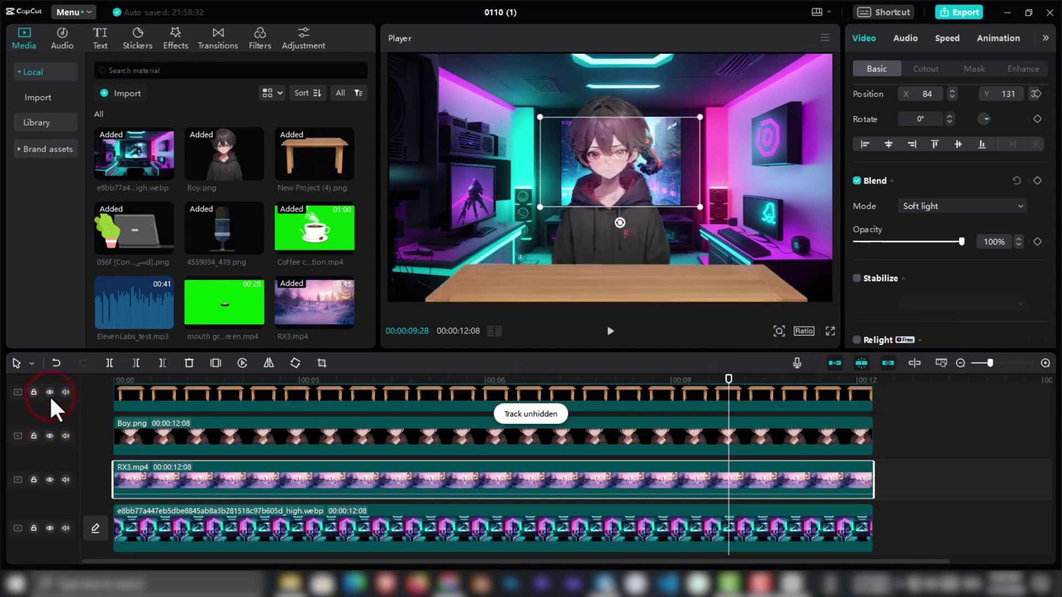
scroll(39, 429, "up", 2)
left_click(49, 427)
scroll(49, 427, "up", 1)
left_click(51, 405)
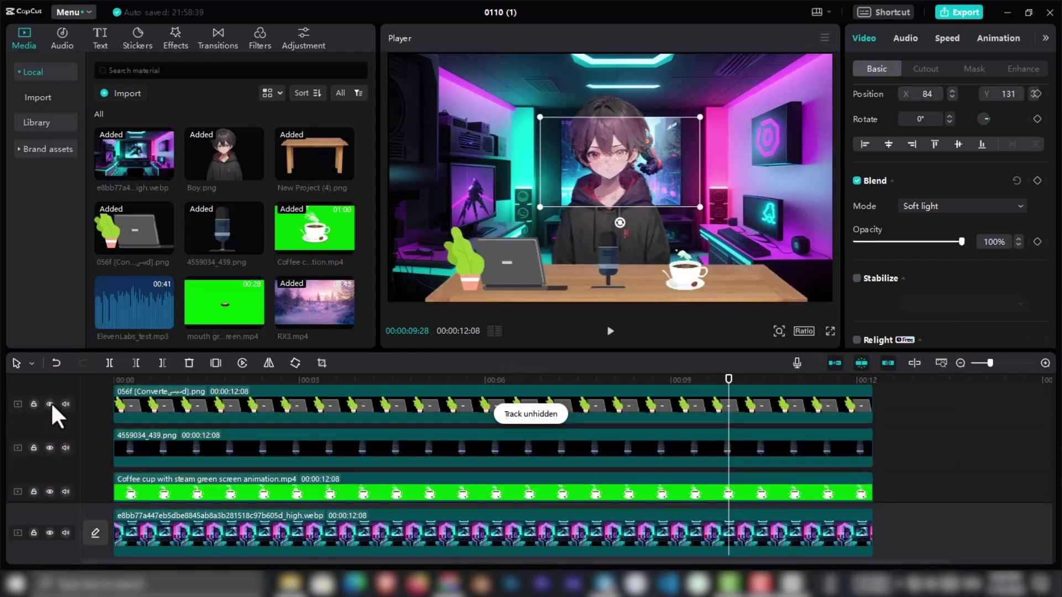
left_click(710, 106)
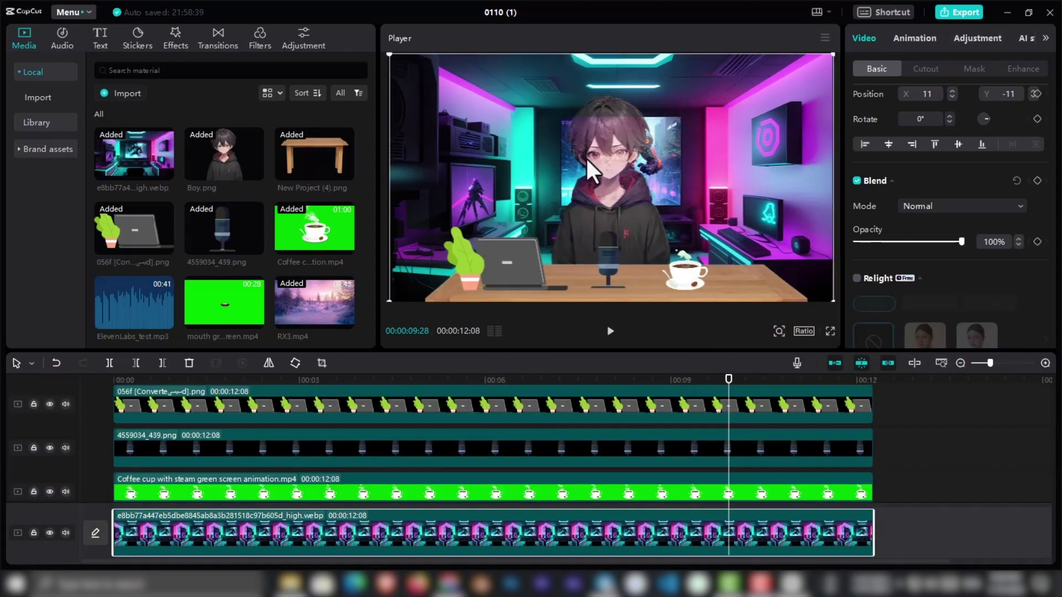
scroll(378, 490, "down", 1)
scroll(378, 490, "down", 2)
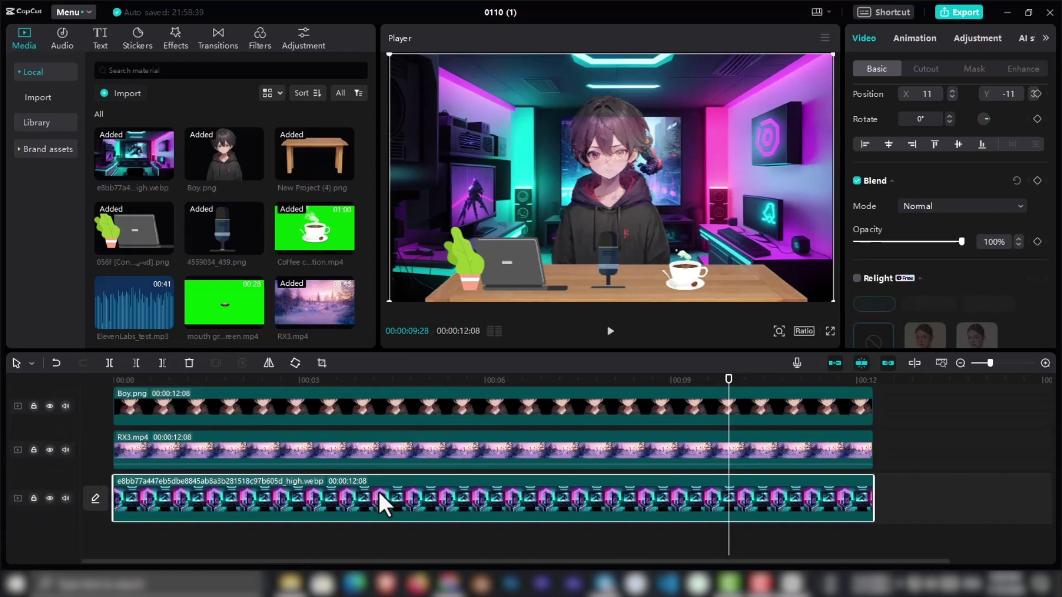
left_click(320, 455)
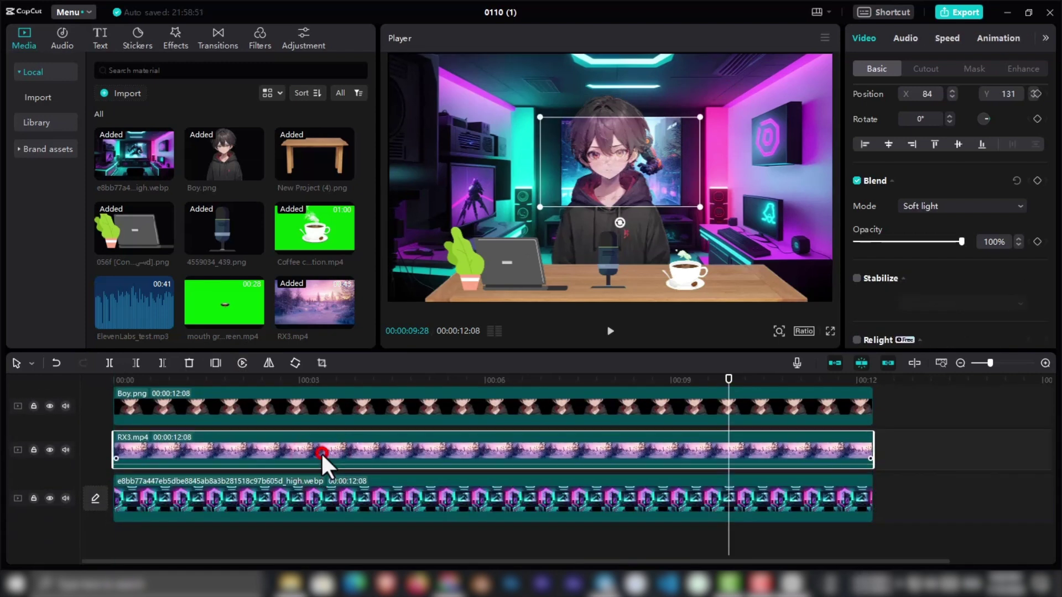
scroll(896, 297, "down", 2)
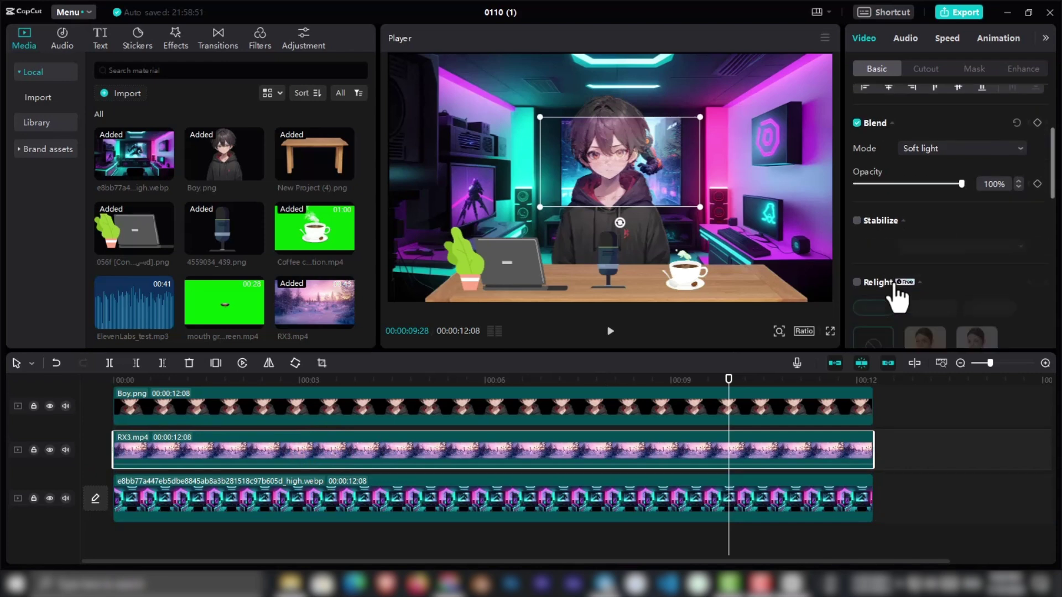
scroll(897, 298, "down", 3)
scroll(895, 296, "down", 3)
scroll(895, 296, "down", 2)
left_click(885, 245)
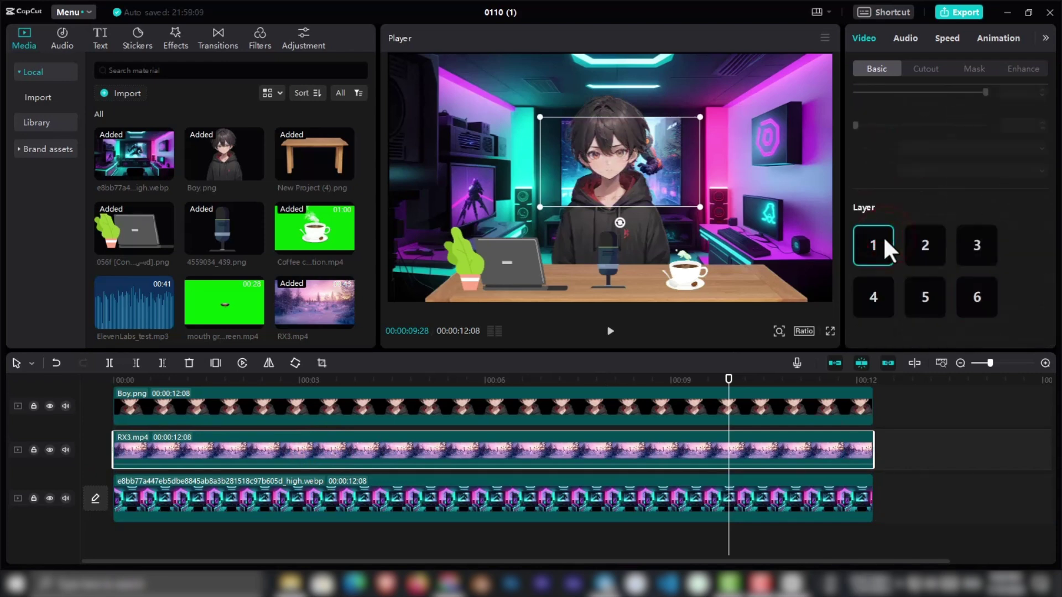
- Merge all selected layers into Compound clip1
left_click(727, 152)
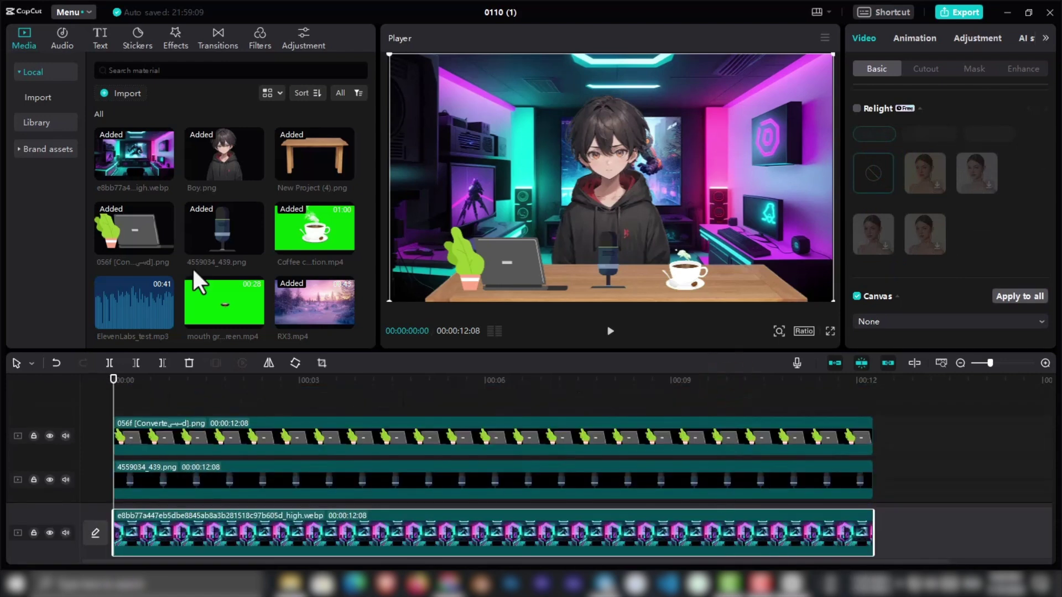
right_click(562, 451)
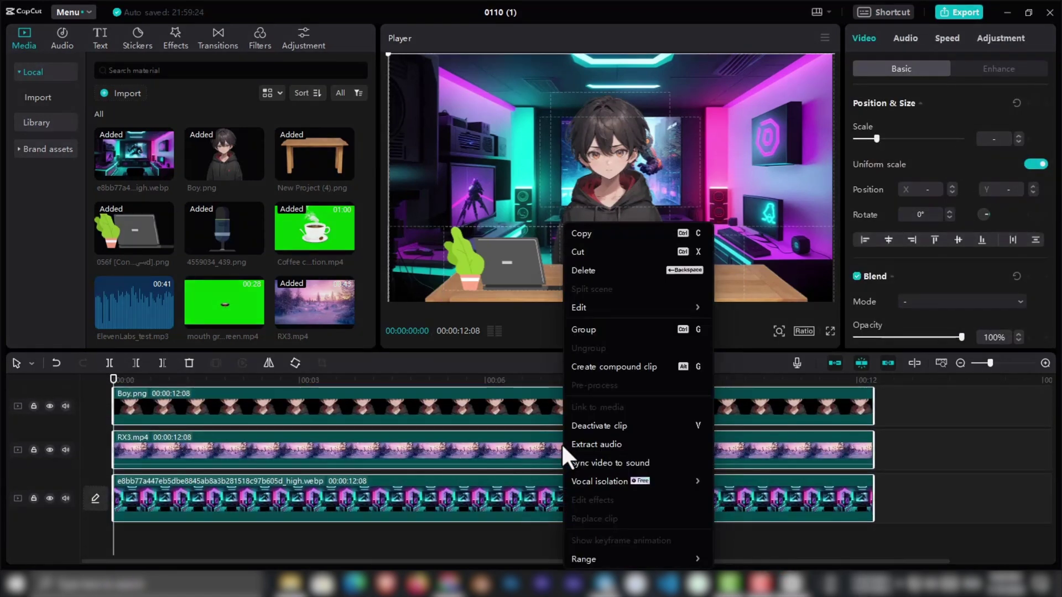
left_click(670, 368)
left_click(671, 417)
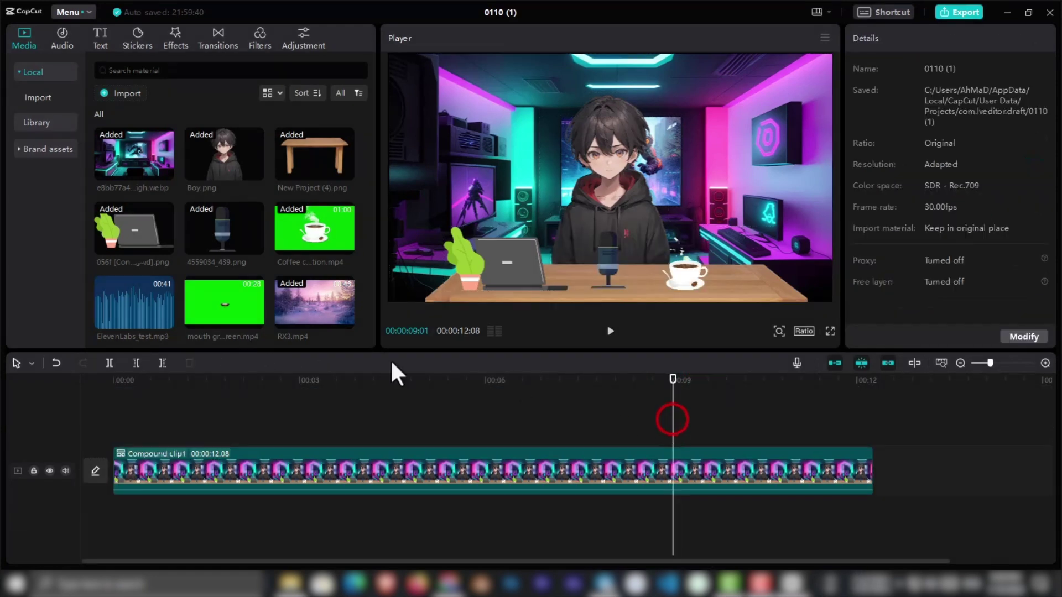
- Add ElevenLabs_test.mp3 trimmed at 00:11, plus mouth green screen.mp4 on a new top track
left_click_drag(133, 303, 114, 436)
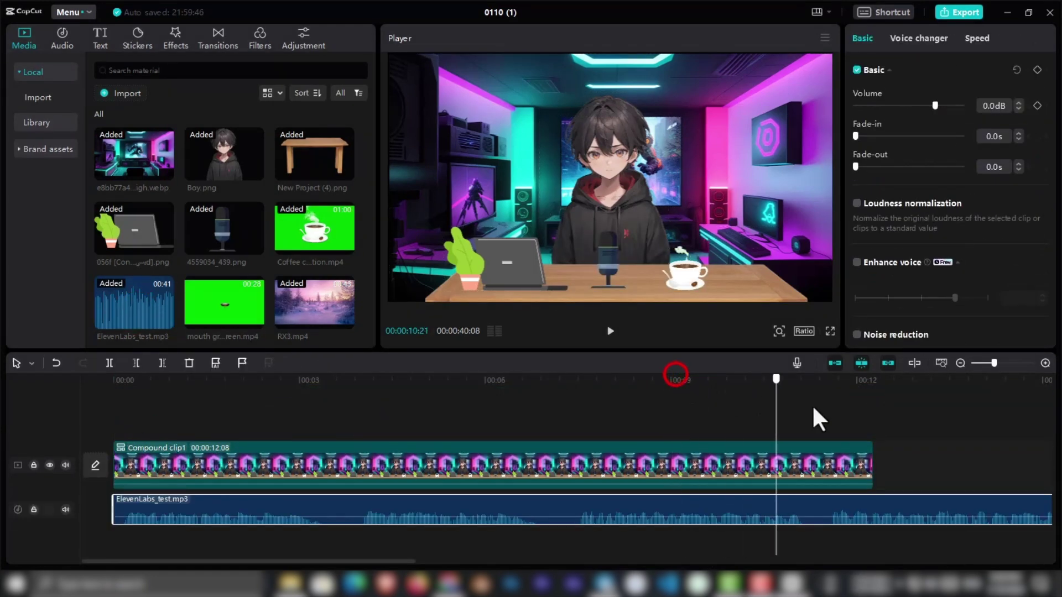
key("w")
left_click_drag(822, 378, 196, 426)
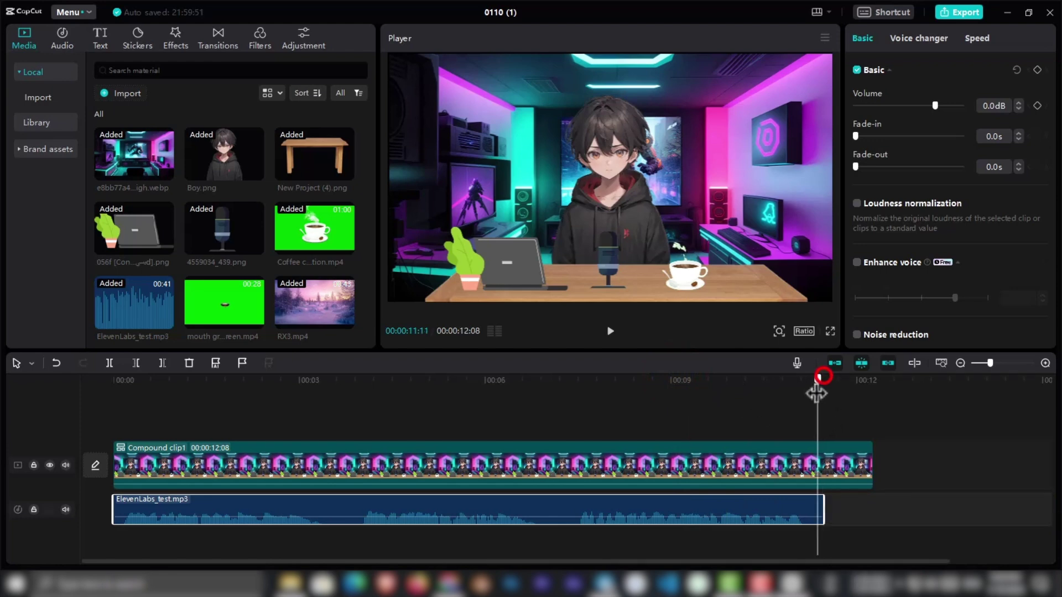
left_click(104, 431)
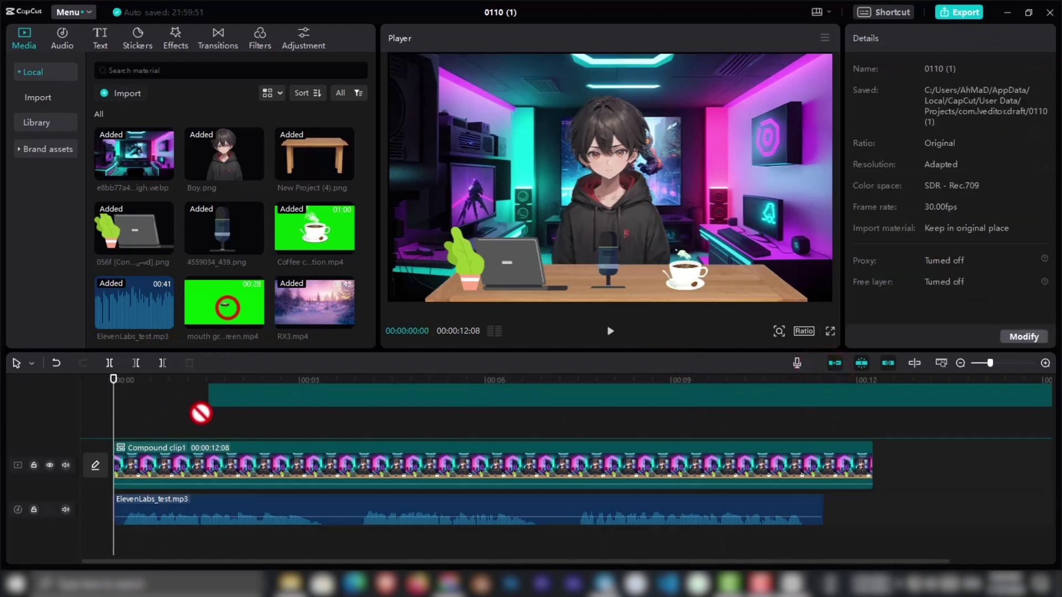
left_click_drag(215, 341, 121, 431)
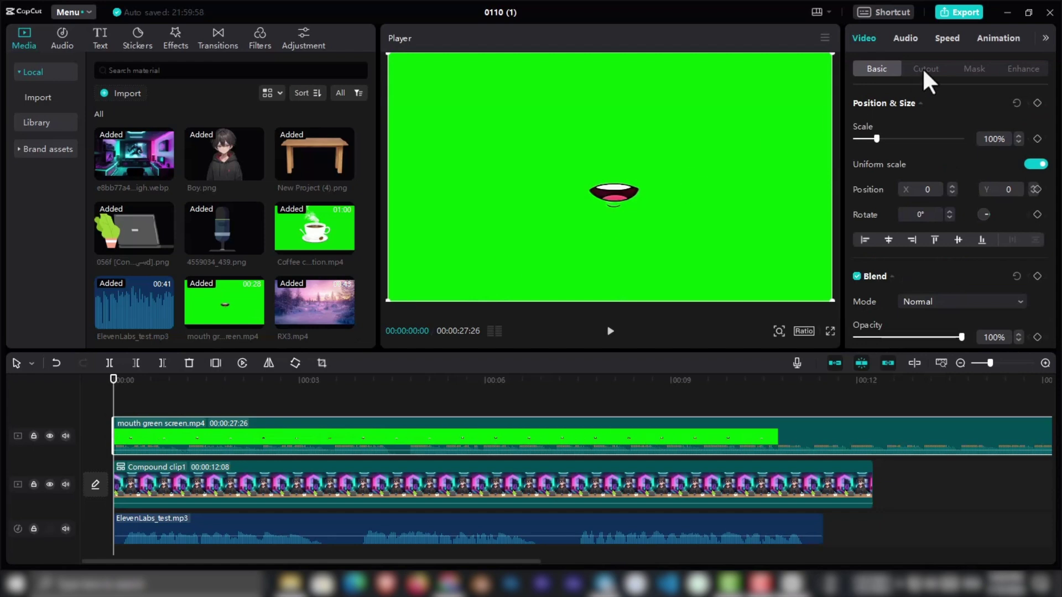
- Chroma-key the mouth clip's green background with Strength at 100
left_click(925, 69)
left_click(902, 126)
left_click(721, 121)
left_click_drag(858, 161, 989, 166)
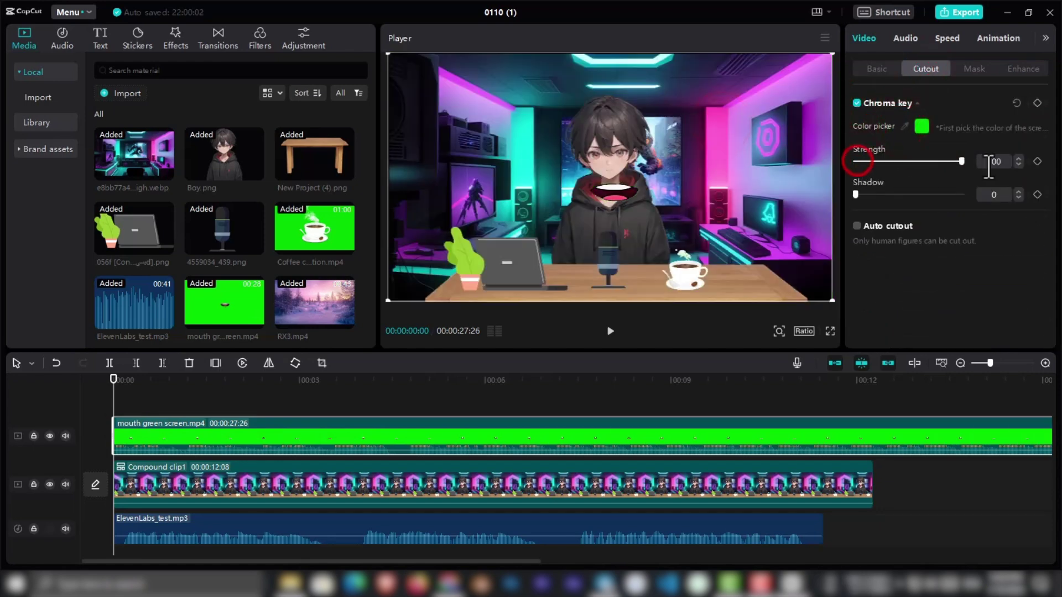
- Zoom in on the boy's face and place the small mouth over his lips
left_click(780, 332)
scroll(628, 198, "up", 3)
left_click(877, 69)
left_click_drag(849, 136, 612, 170)
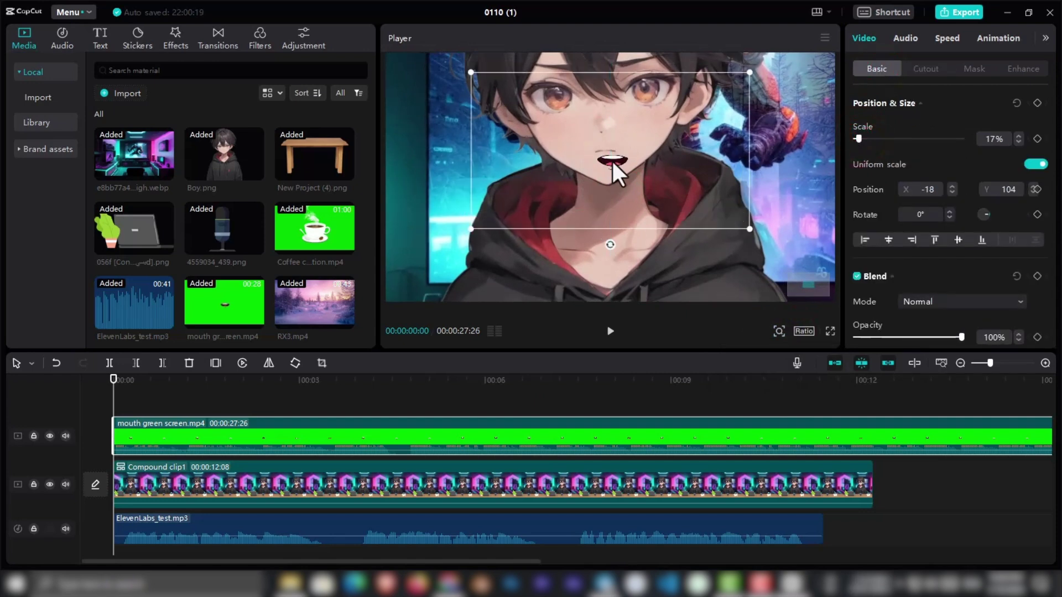
scroll(990, 138, "down", 2)
- Zoom the preview back out to the whole room and play the scene from the start
left_click(429, 399)
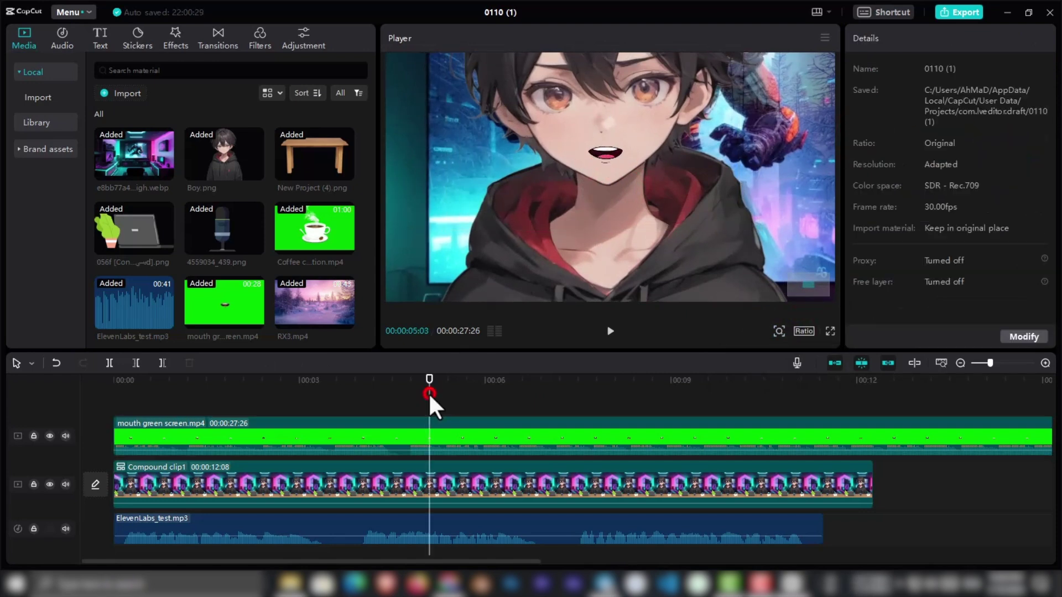
key("space")
left_click(484, 430)
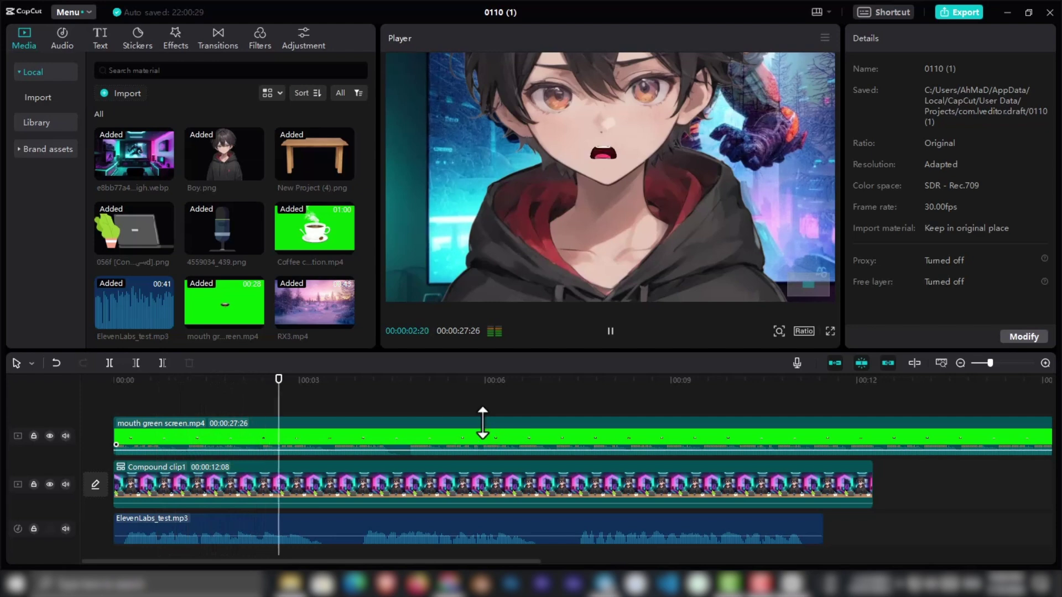
key("Home")
left_click(778, 332)
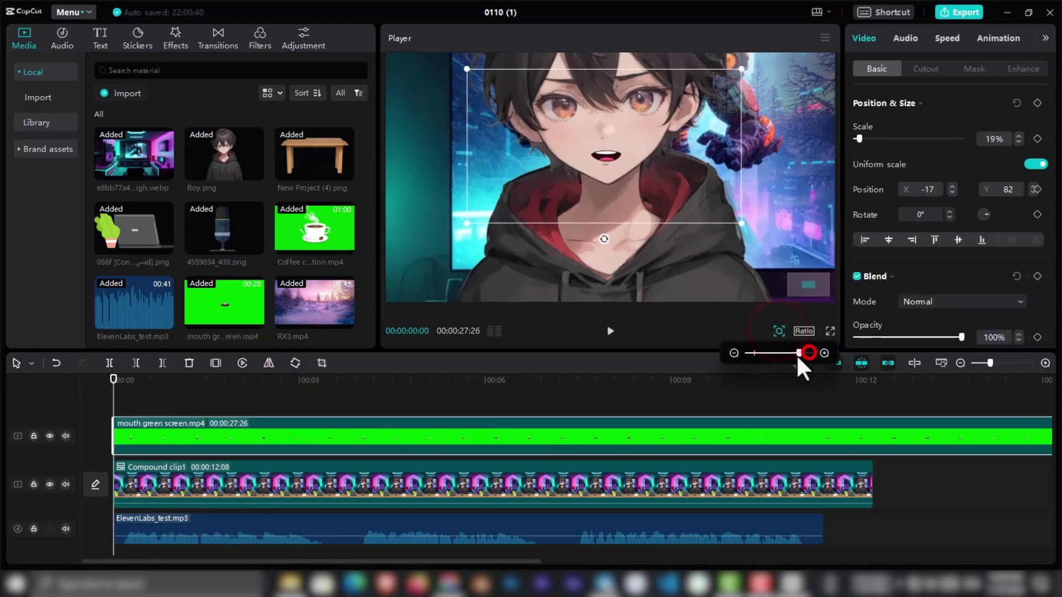
left_click_drag(806, 352, 754, 356)
left_click(618, 380)
key("Home")
key("space")
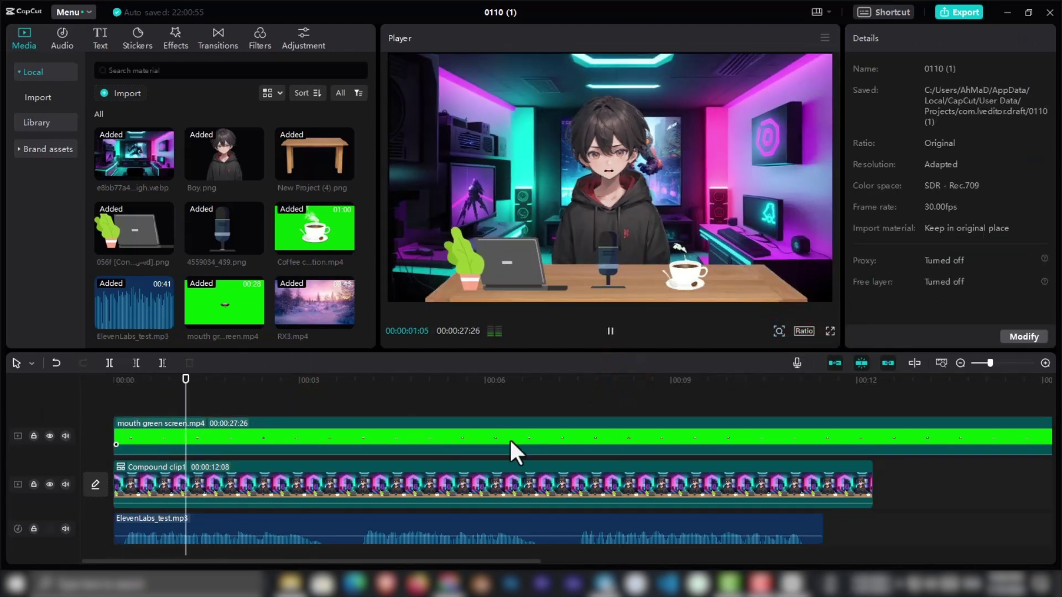
- Split the mouth clip near 00:03 and shift the second piece later to match the speech
left_click(325, 385)
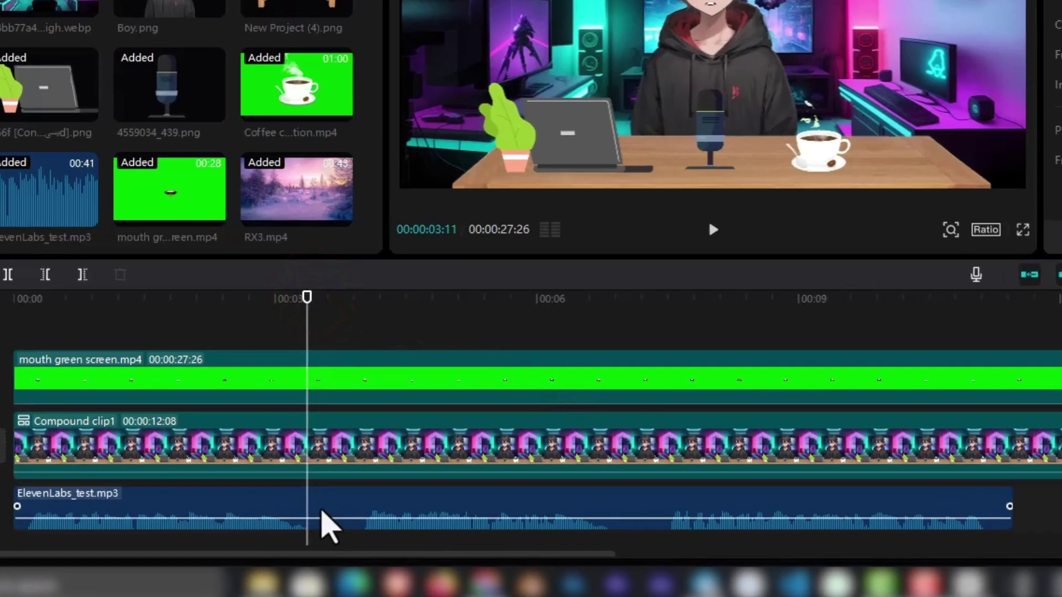
left_click(338, 441)
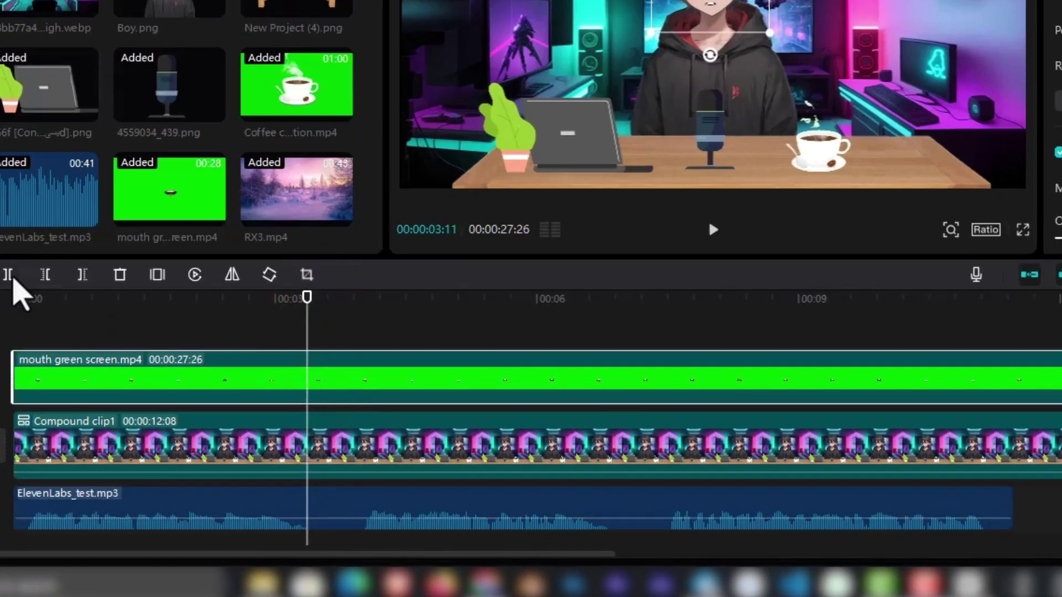
left_click(8, 275)
left_click_drag(307, 301, 363, 326)
left_click_drag(408, 387, 474, 398)
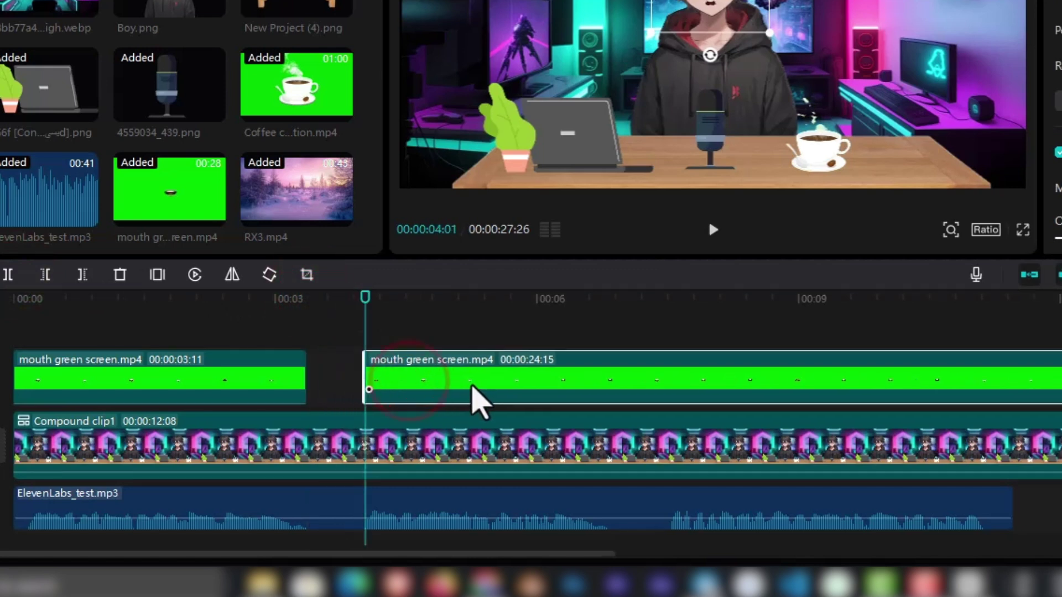
mouse_move(365, 312)
left_mouse_down()
mouse_move(616, 356)
mouse_move(603, 344)
left_mouse_up()
left_click(7, 275)
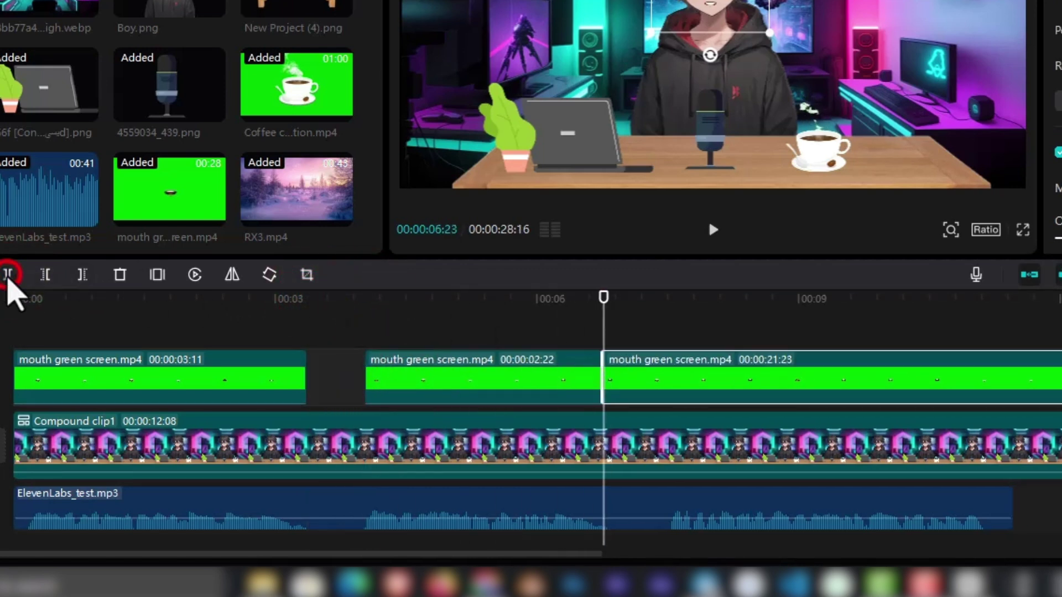
- Fit the third mouth piece to the next spoken line, delete the leftover tail, and preview fullscreen
left_click_drag(605, 296, 663, 336)
left_click_drag(702, 384, 770, 399)
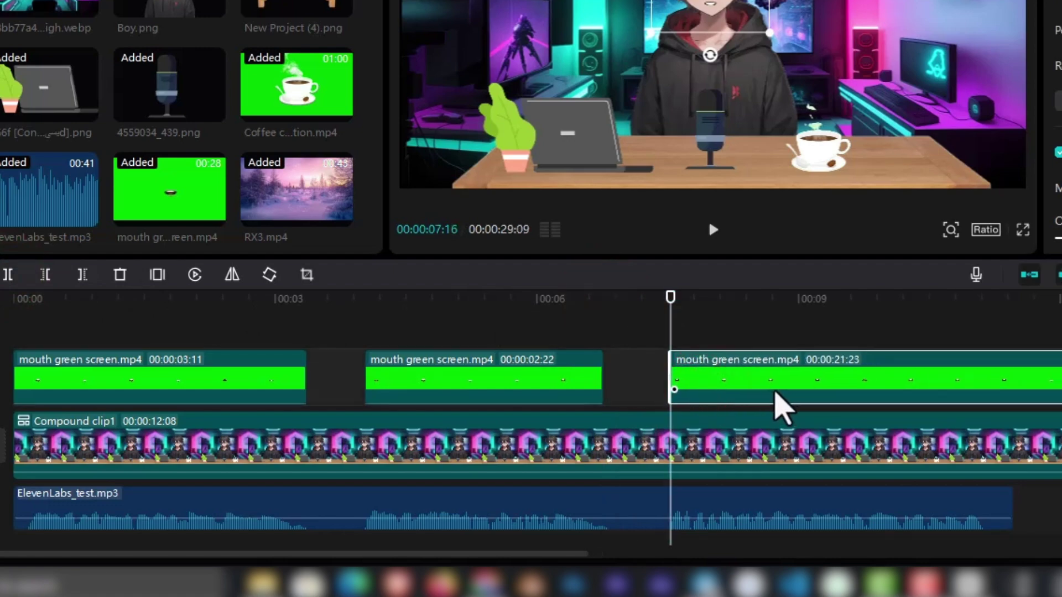
left_click_drag(670, 296, 909, 333)
left_click_drag(959, 369, 987, 373)
left_click(8, 274)
left_click(1036, 379)
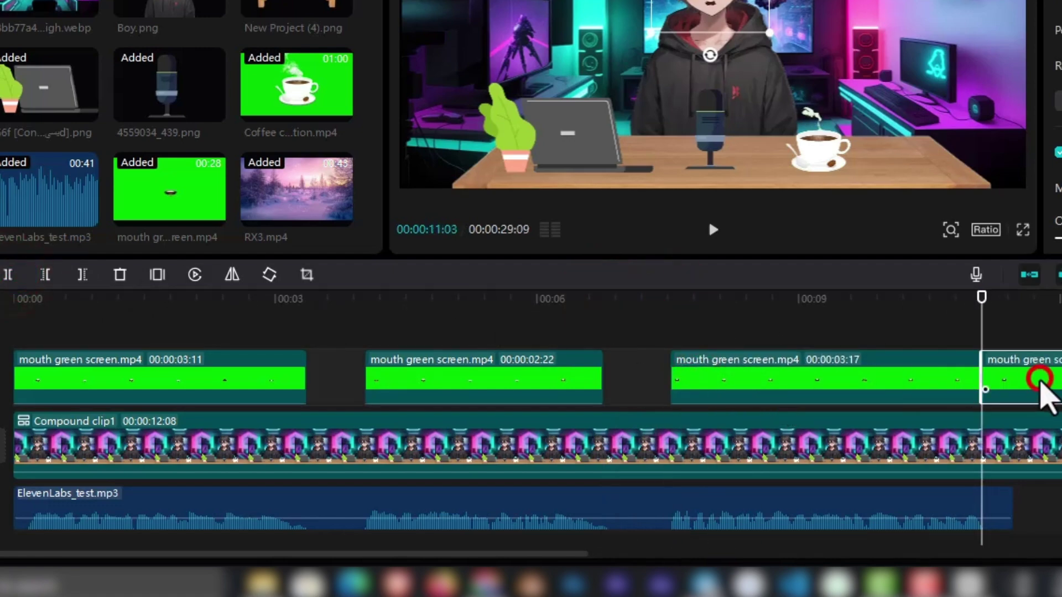
key("Delete")
left_click(1023, 229)
key("space")
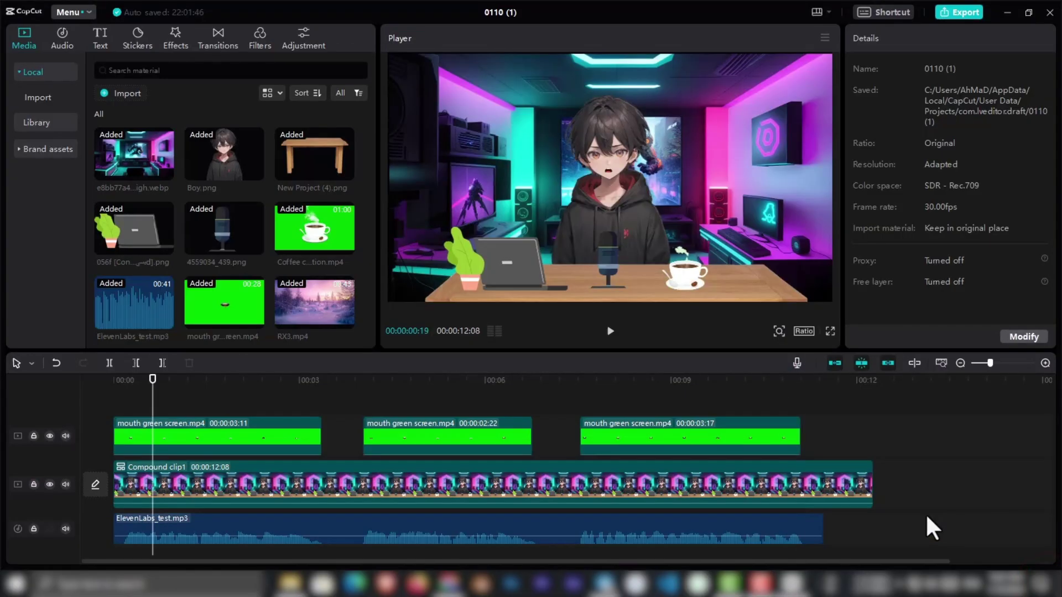
- Undo the compound clip to break it back into separate tracks
mouse_move(449, 435)
left_click(568, 474)
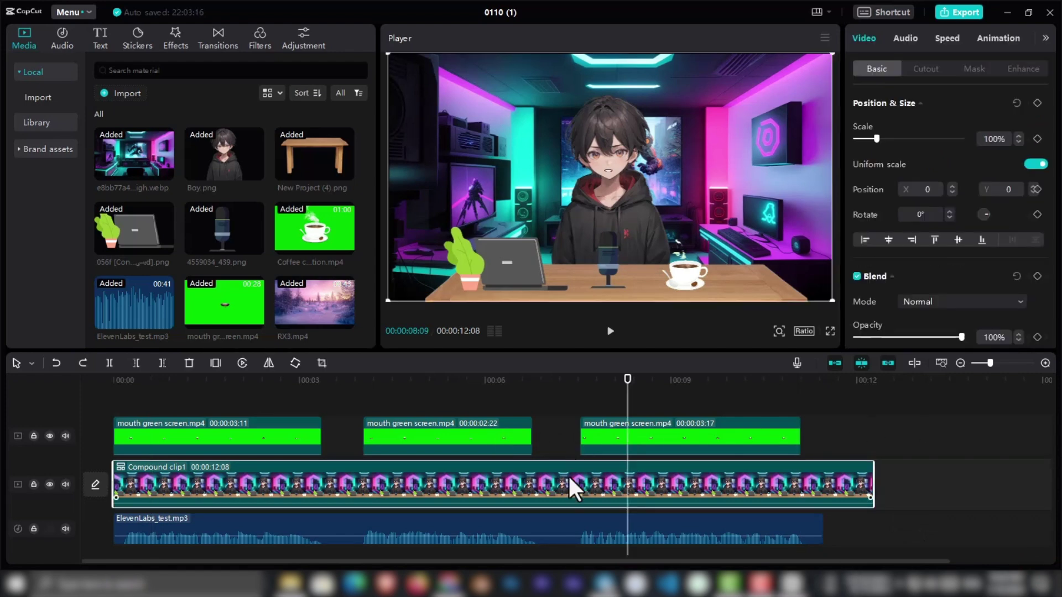
right_click(566, 479)
left_click(600, 369)
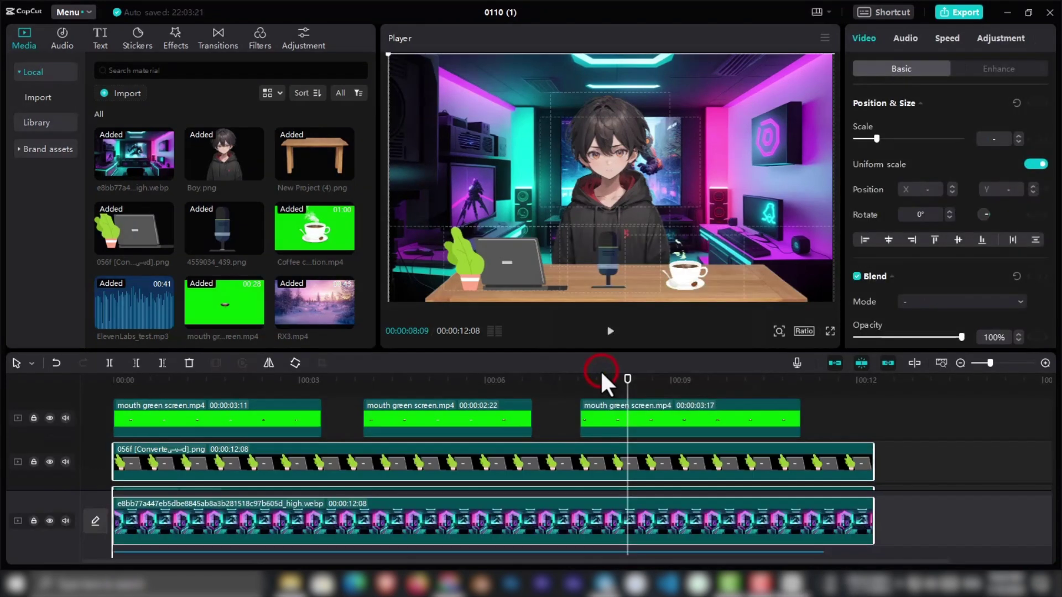
scroll(190, 535, "down", 2)
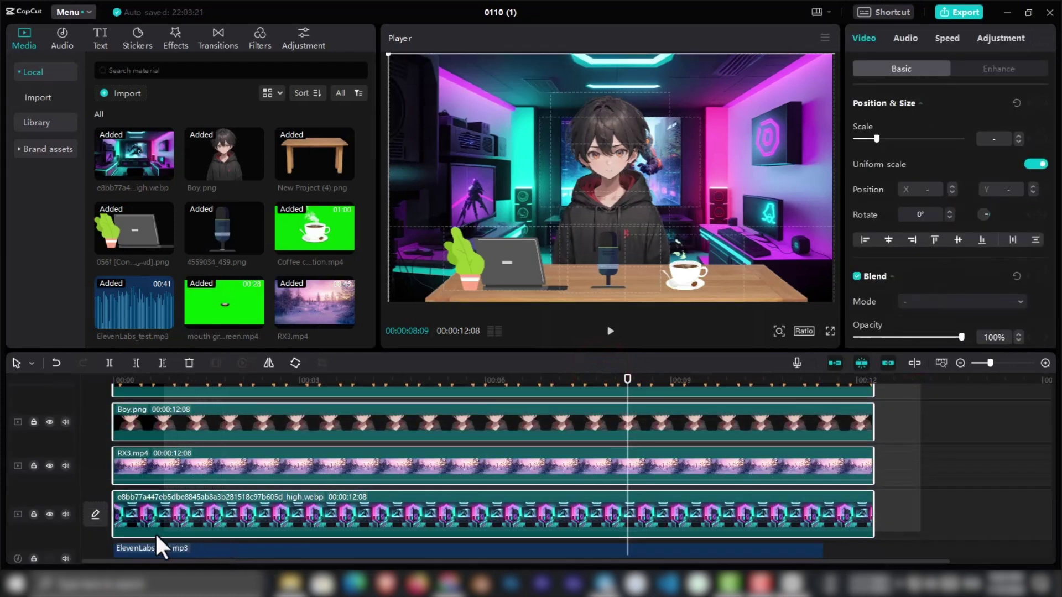
scroll(141, 533, "down", 1)
- Merge all tracks, including the mouth pieces and voice, into Compound clip2 and play it
right_click(200, 459)
left_click(268, 485)
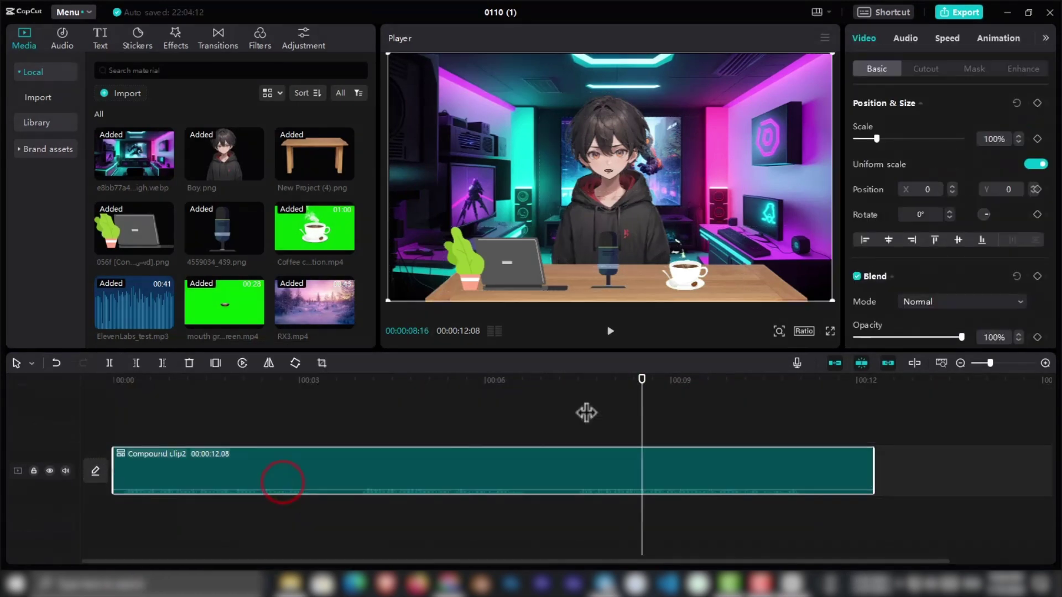
left_click_drag(645, 381, 96, 415)
key("space")
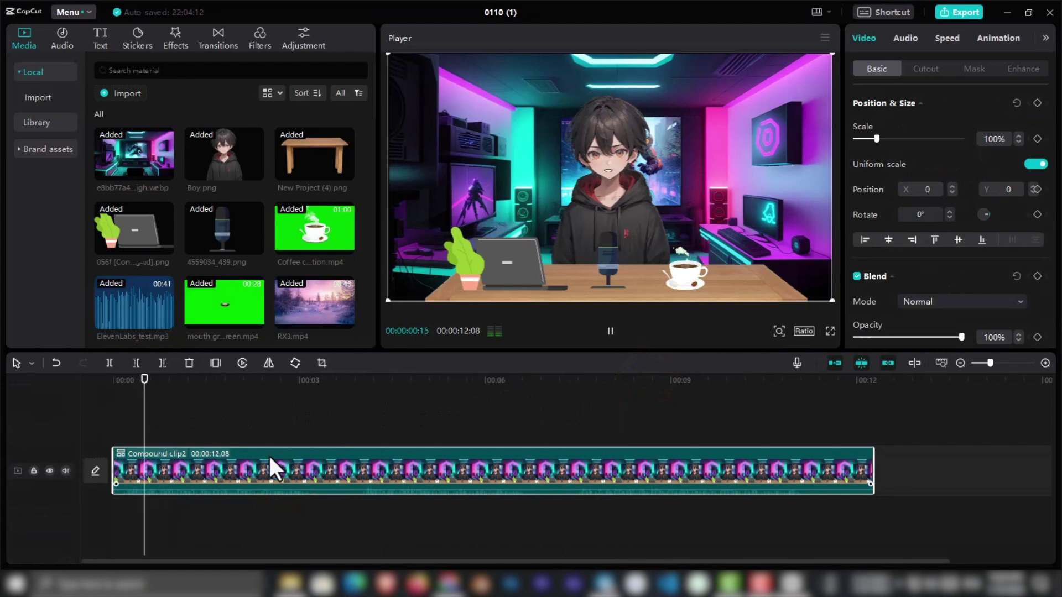
- Keyframe Compound clip2 from 100% to 140% near 5s and back, with motion blur, then preview
left_click(402, 380)
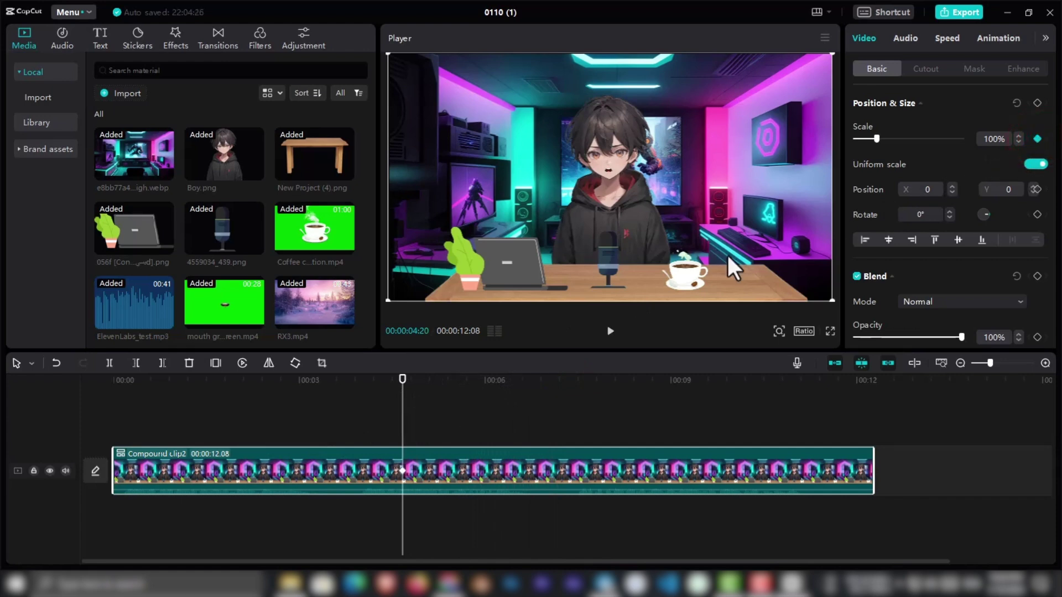
left_click_drag(403, 392, 427, 392)
left_click_drag(878, 139, 884, 139)
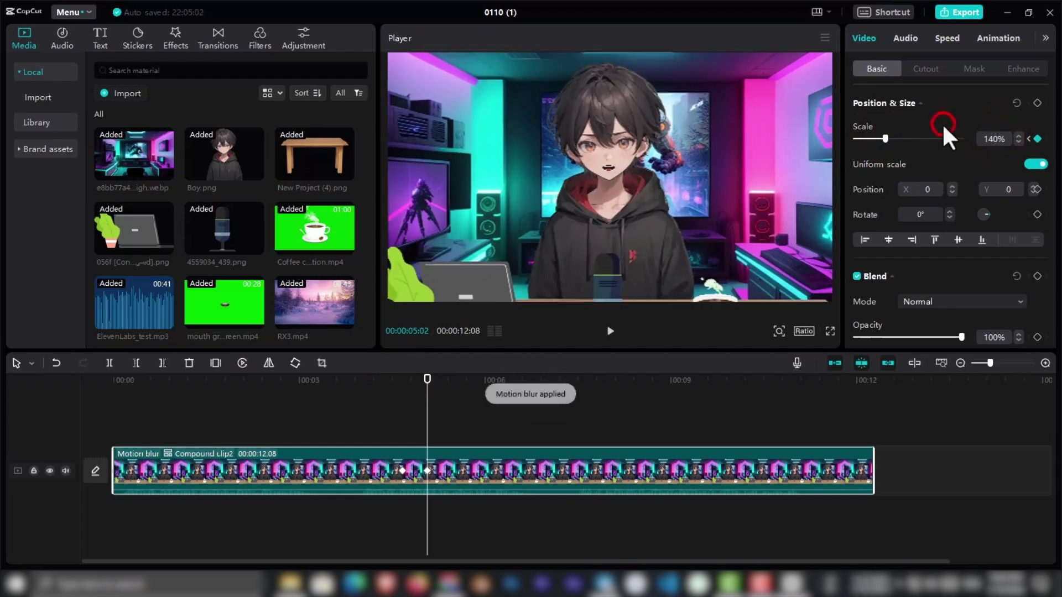
left_click(431, 379)
mouse_move(433, 391)
left_mouse_down()
mouse_move(502, 404)
mouse_move(526, 390)
mouse_move(357, 387)
left_mouse_up()
left_click(968, 122)
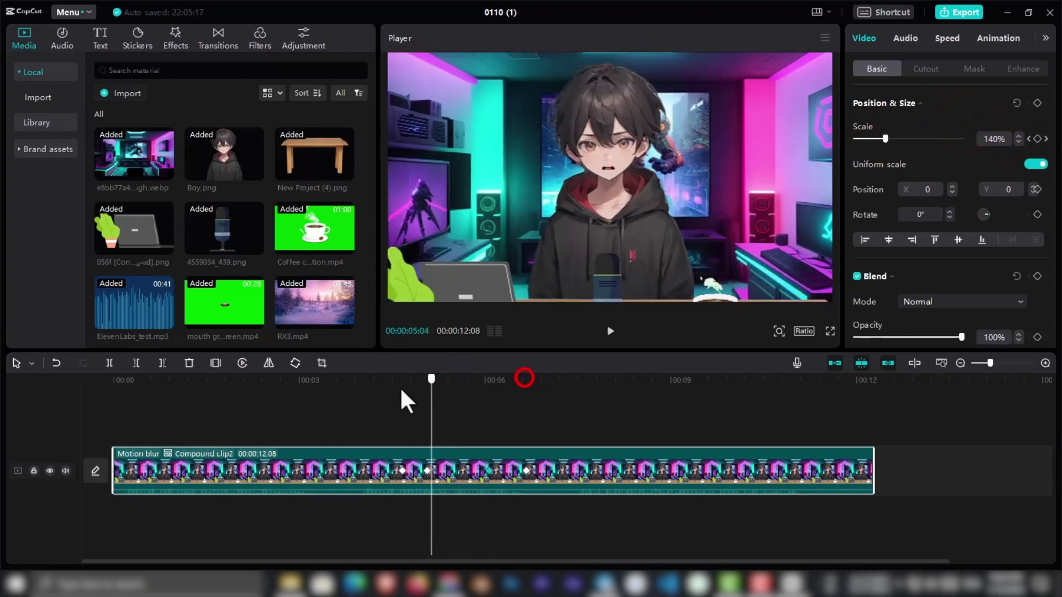
key("space")
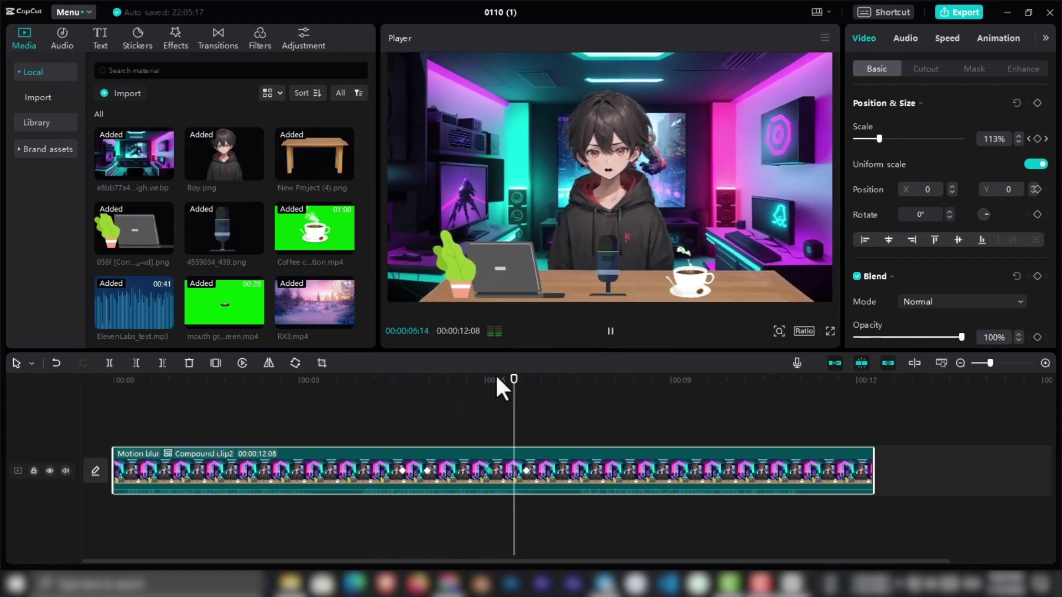
key("space")
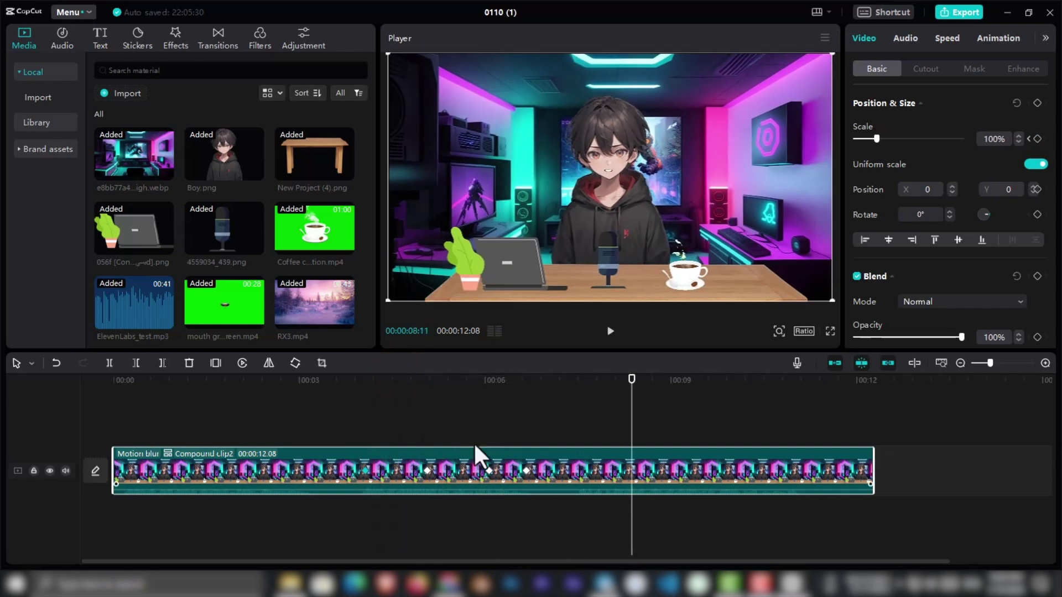
left_click(487, 471)
key("space")
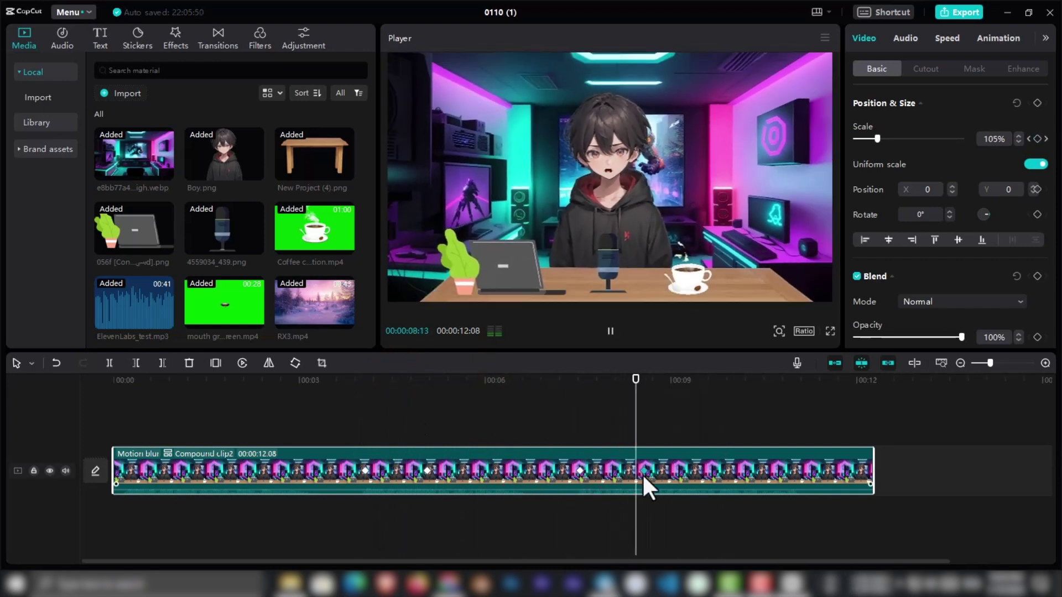
- Add the By the Fireplace effect and stretch it across the whole clip
left_click(172, 40)
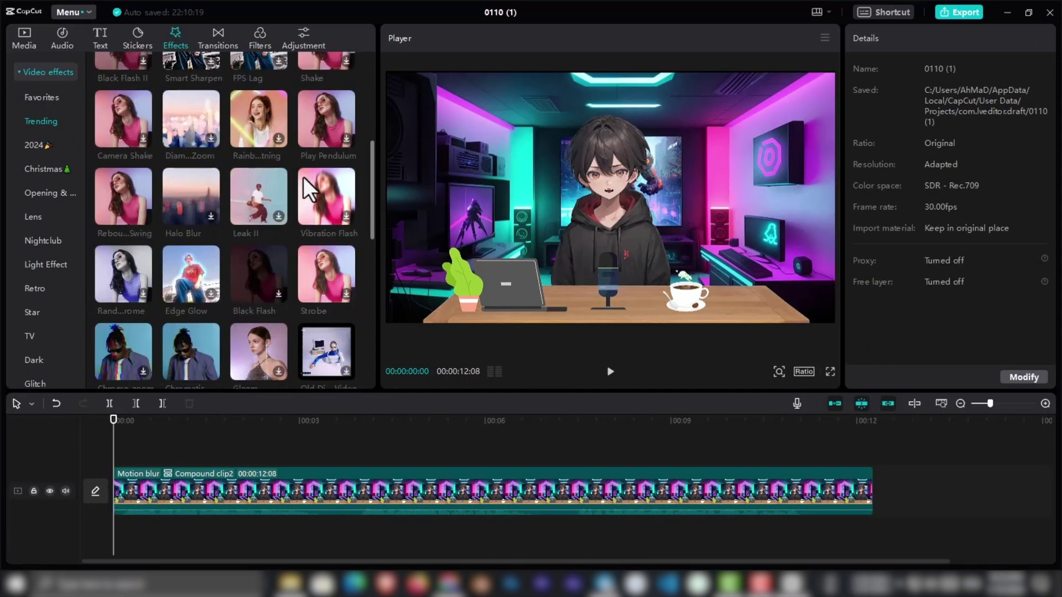
left_click_drag(260, 222, 119, 462)
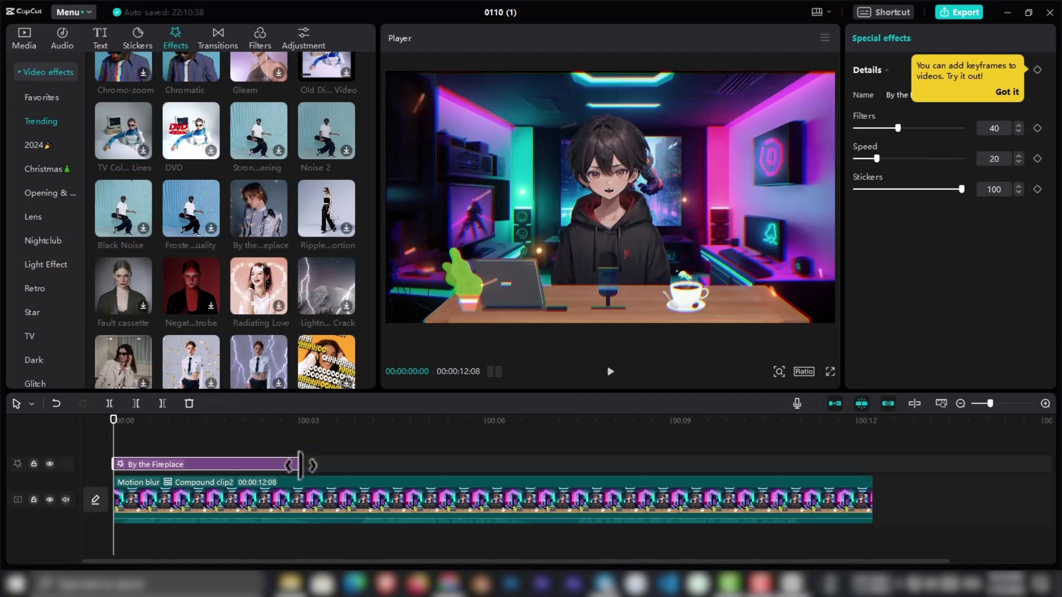
left_click_drag(296, 463, 871, 465)
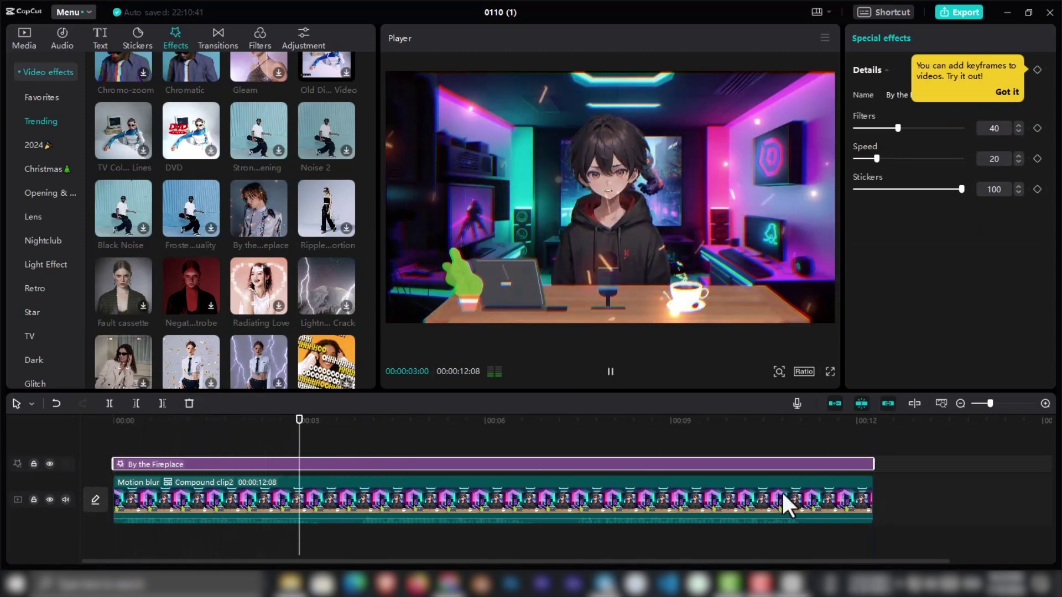
left_click(417, 470)
- Set the fireplace effect's Speed to 15 and Stickers to 5
left_click(1007, 91)
left_click_drag(876, 159, 866, 159)
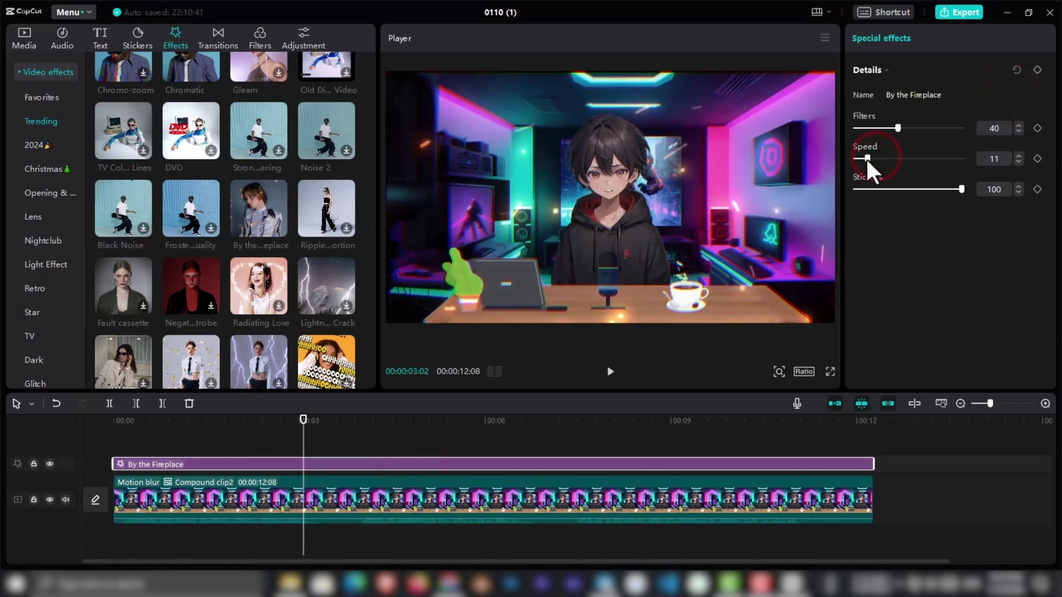
left_click_drag(961, 189, 864, 189)
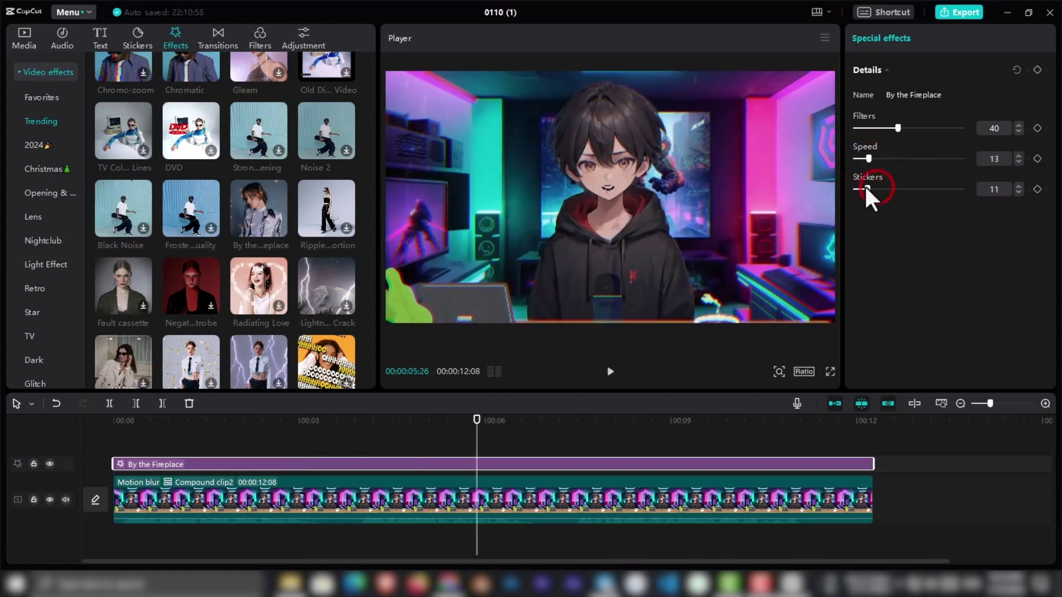
type("15")
key("space")
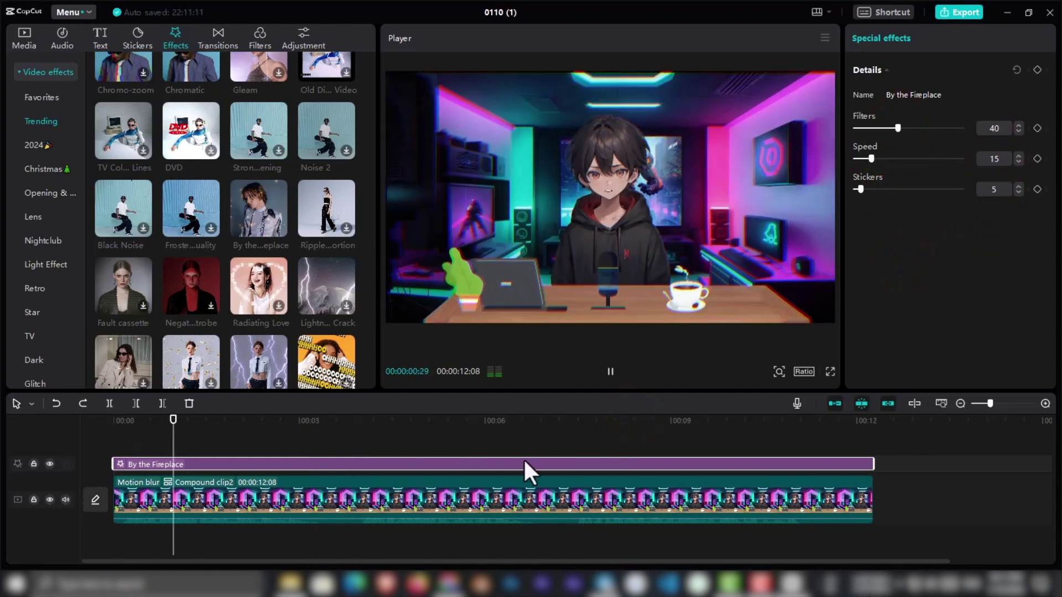
- Export the video as a 720p, 30fps H.264 MP4 to the chosen output folder
key("ctrl+e")
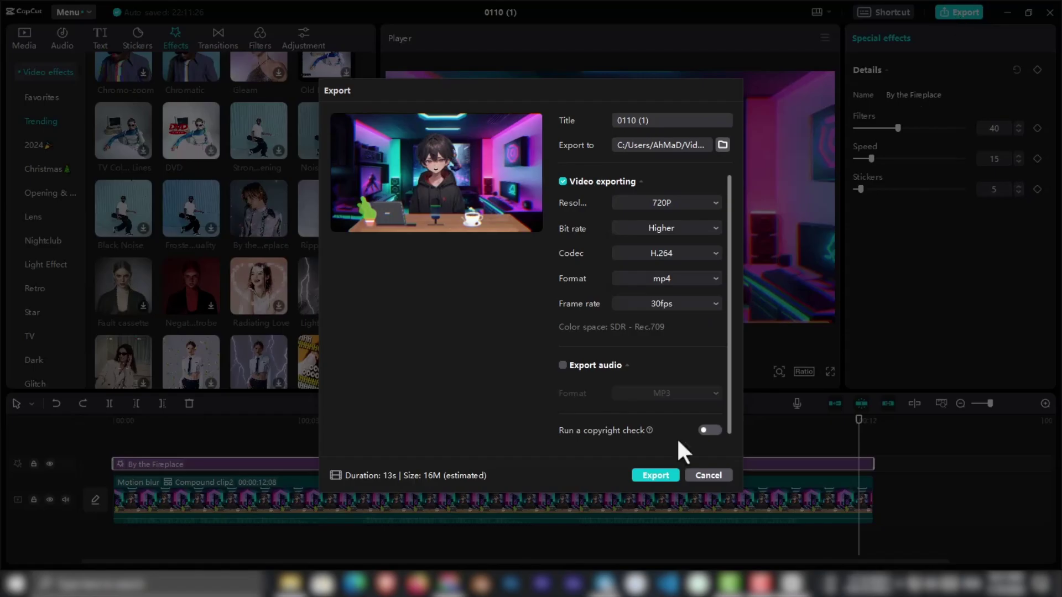
left_click(721, 147)
left_click(778, 464)
left_click(656, 488)
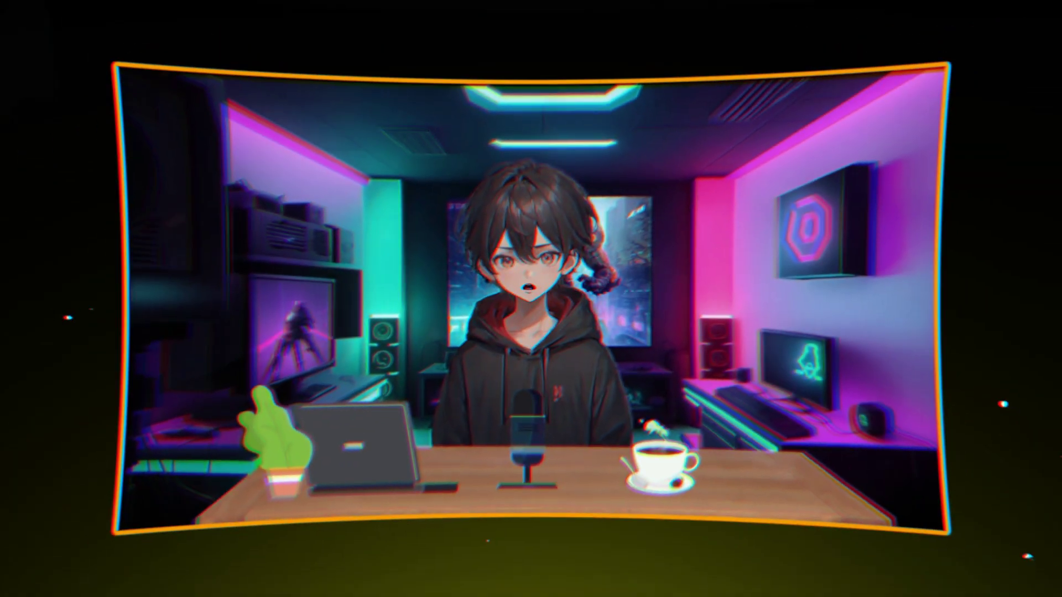